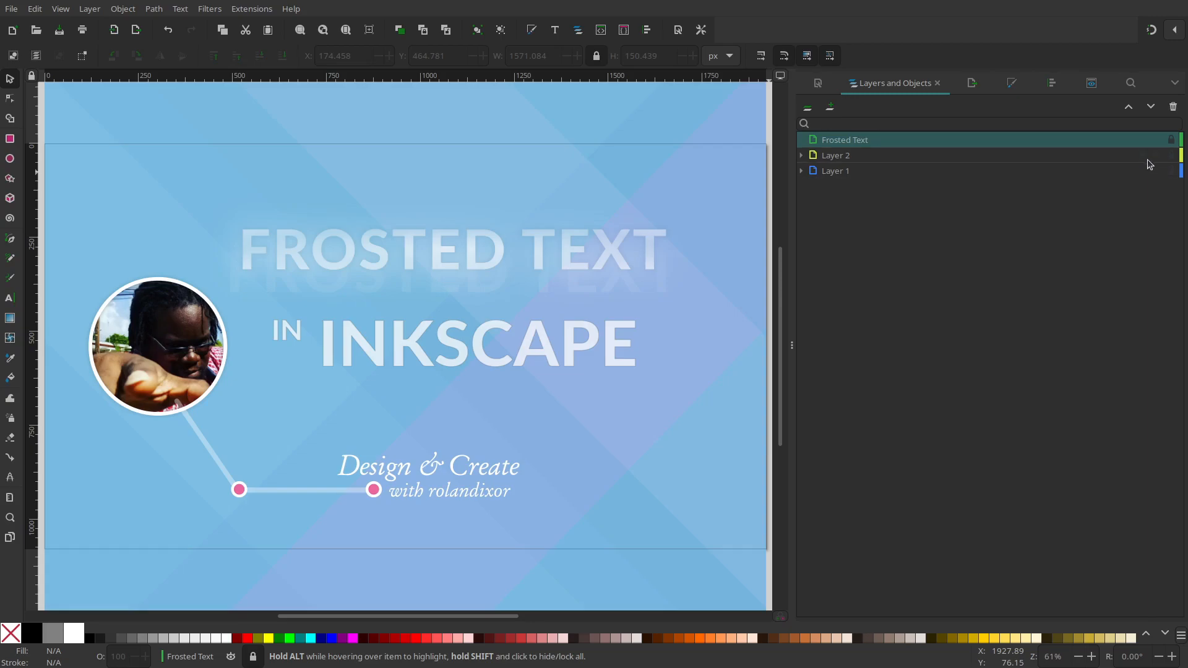
Hide Layer 2, then unlock and select the Frosted Text layer
mouse_move(1155, 141)
left_click(1159, 161)
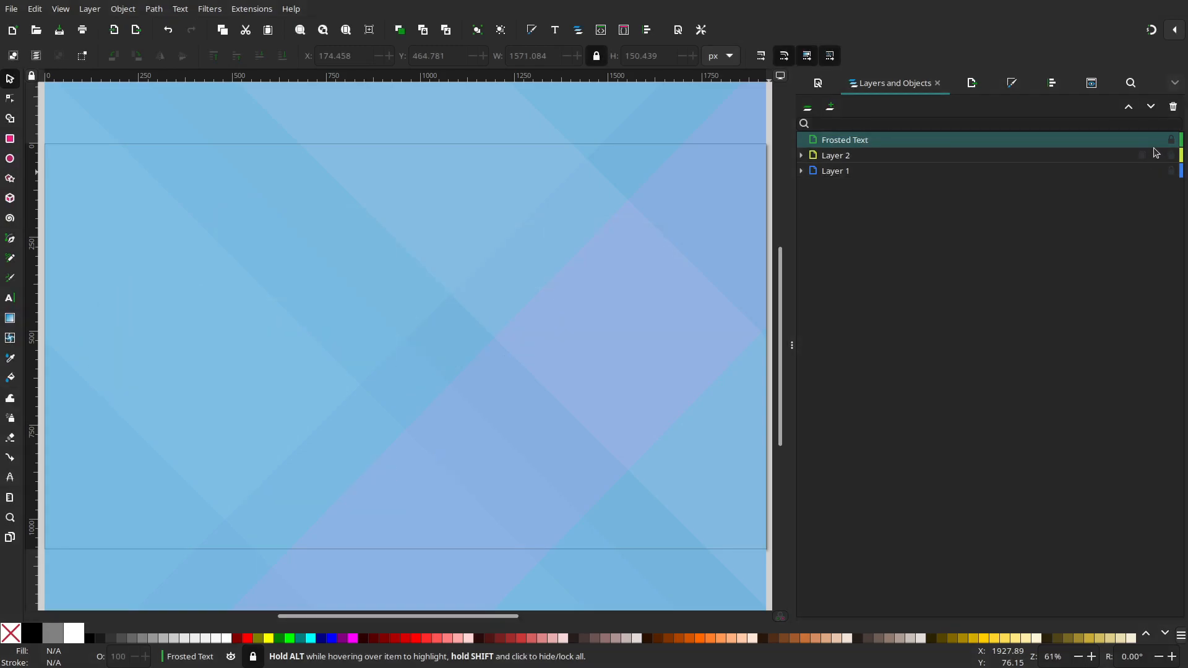
left_click(1171, 140)
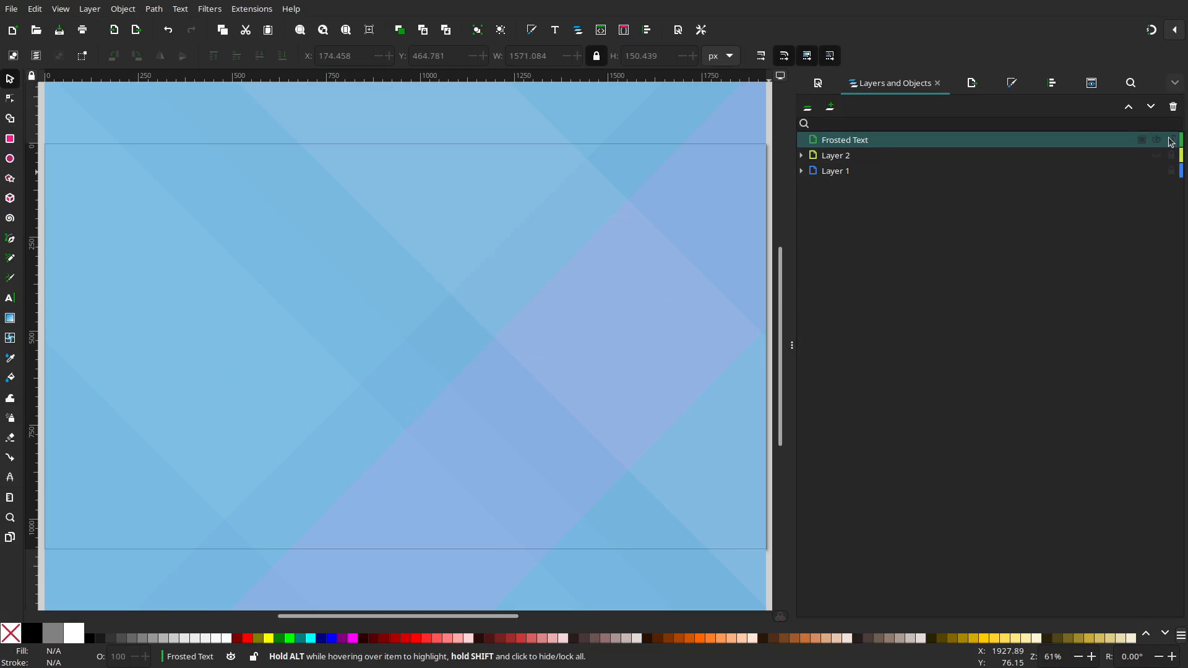
left_click(1100, 146)
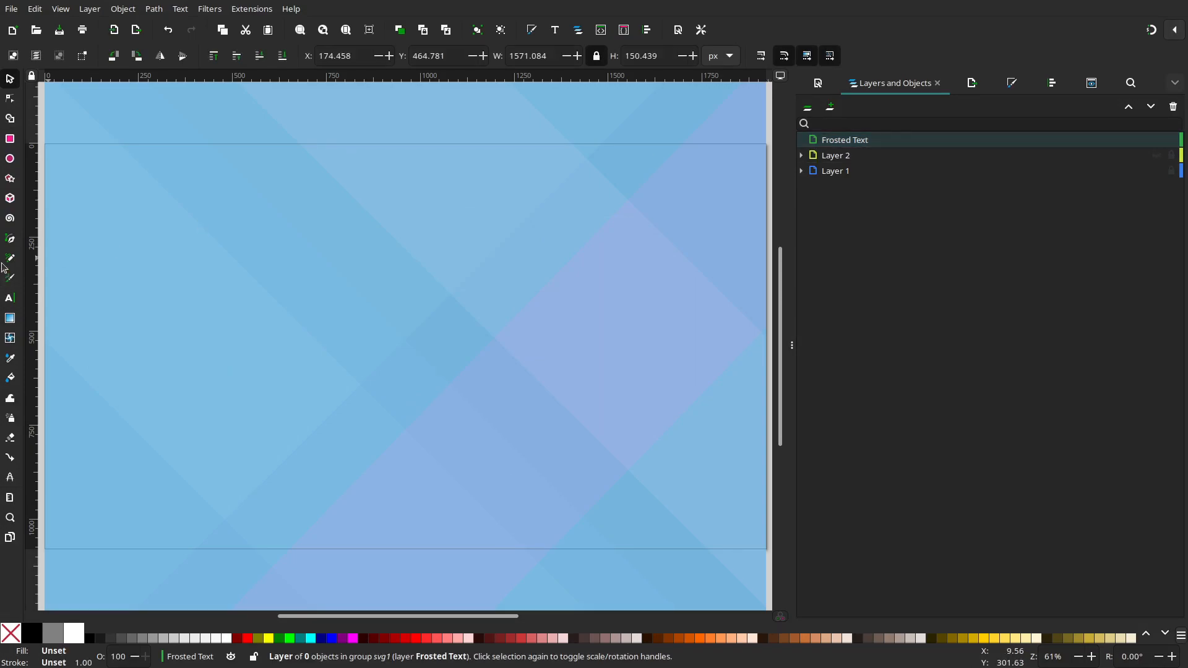
Add the text "FROSTED TEXT" on the Frosted Text layer and centre it horizontally and vertically on the page
left_click(10, 299)
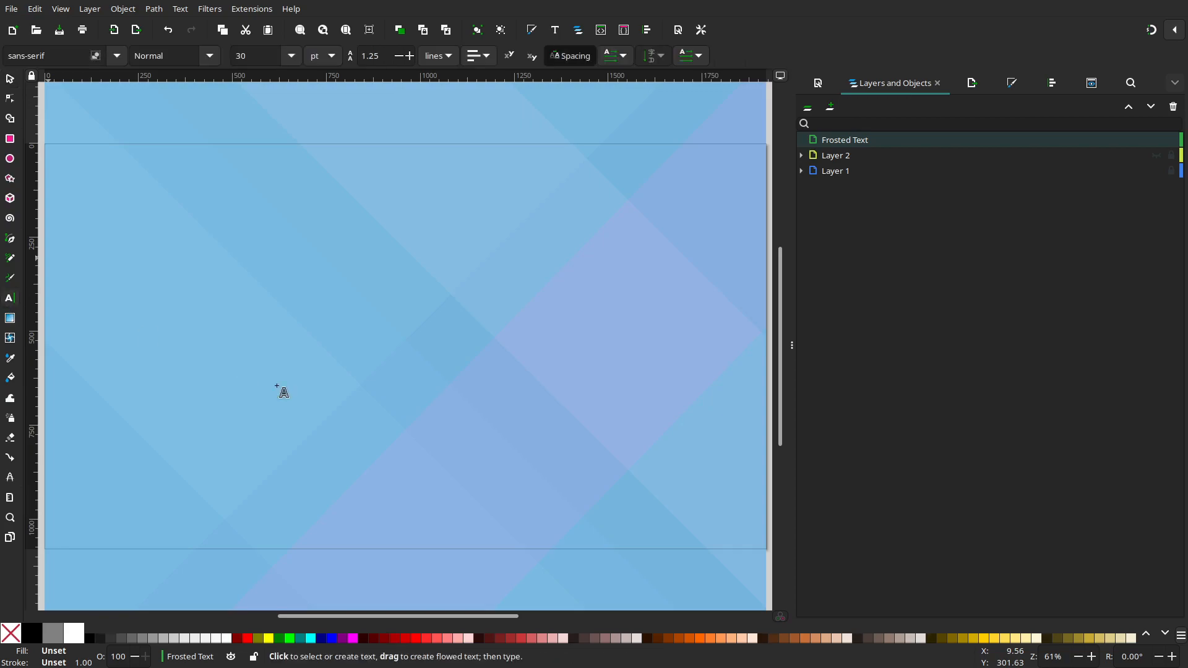
left_click(158, 295)
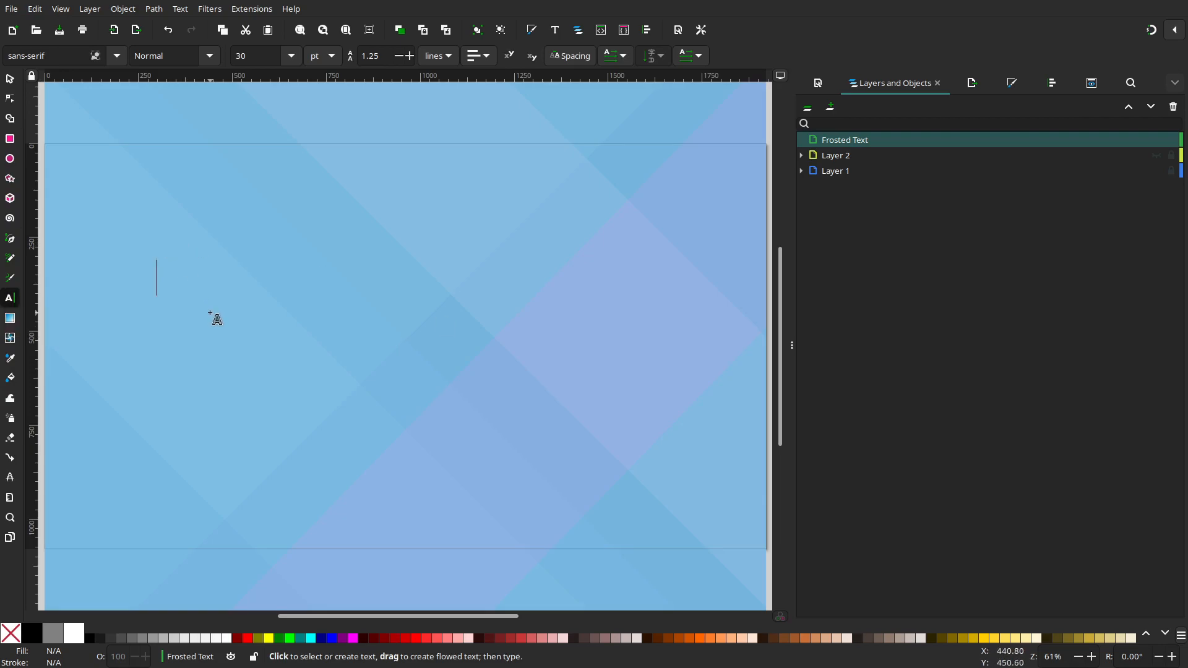
type("FROSTED TEXT")
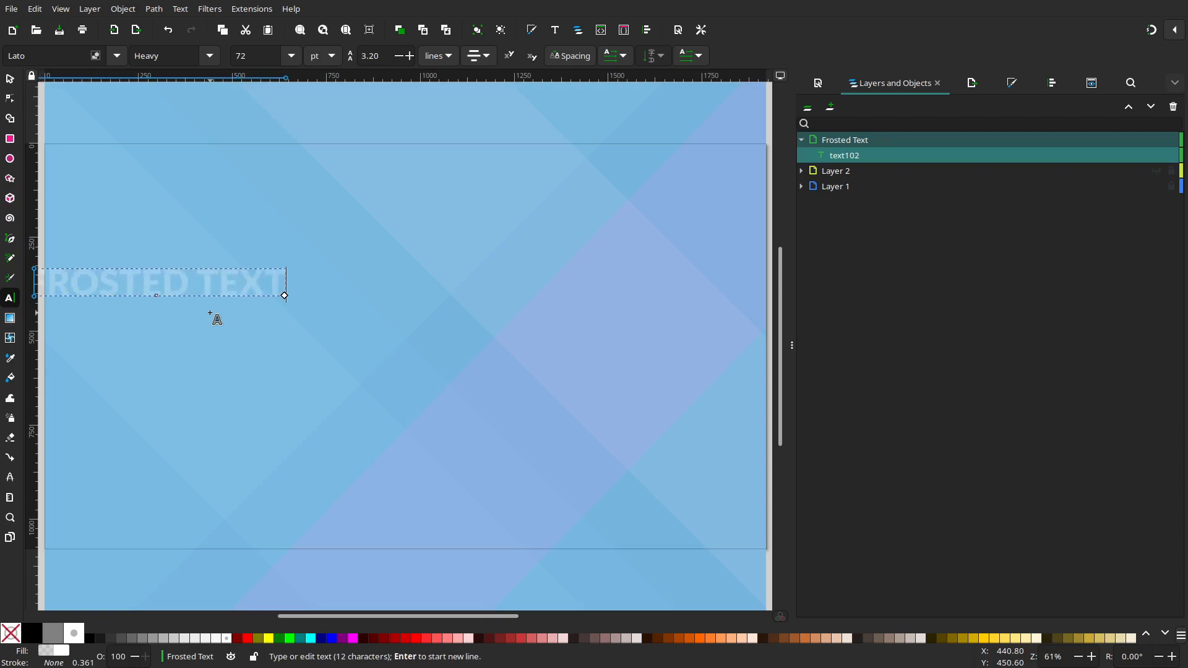
key("ctrl+a")
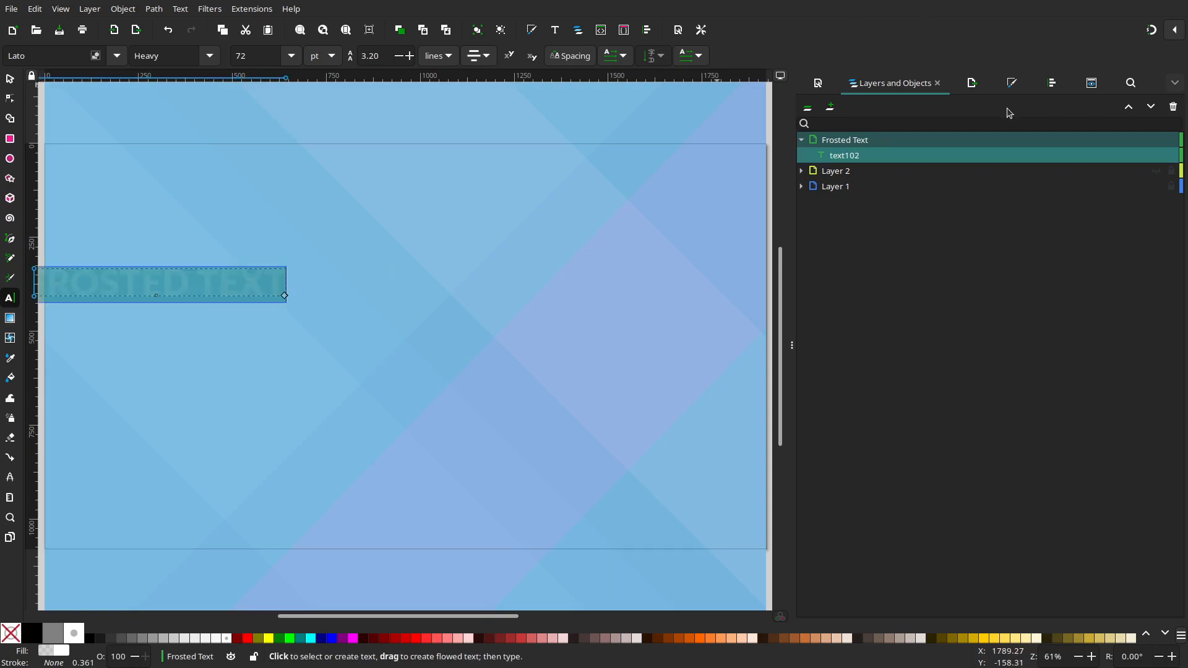
left_click(1053, 82)
left_click(863, 208)
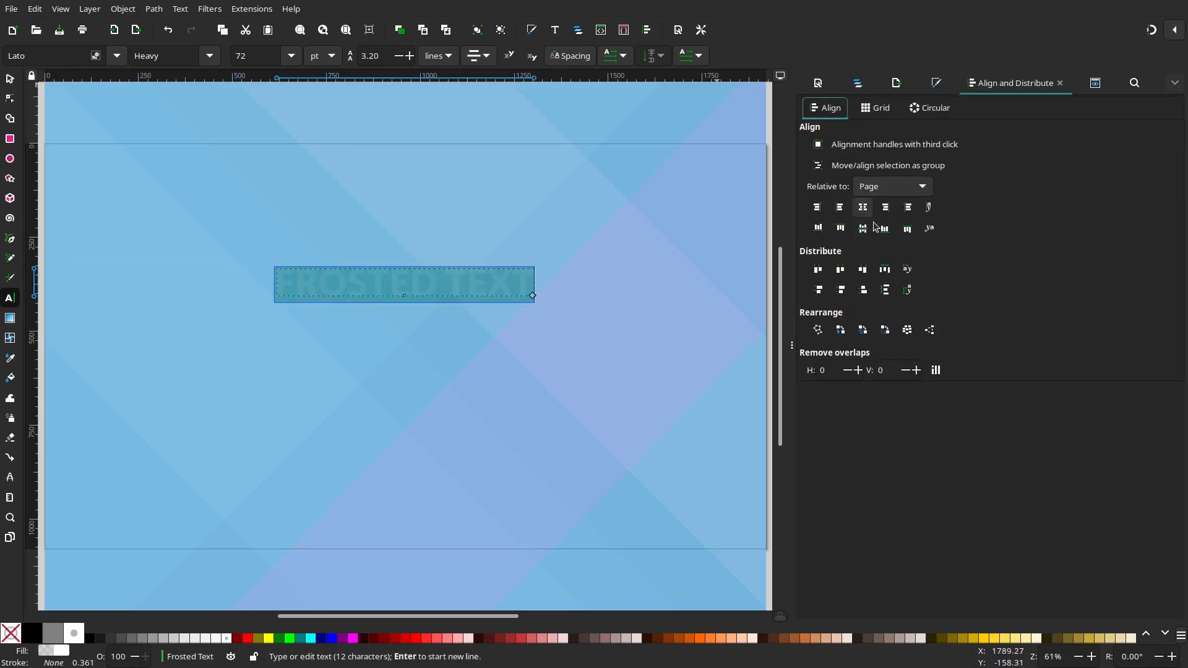
left_click(863, 228)
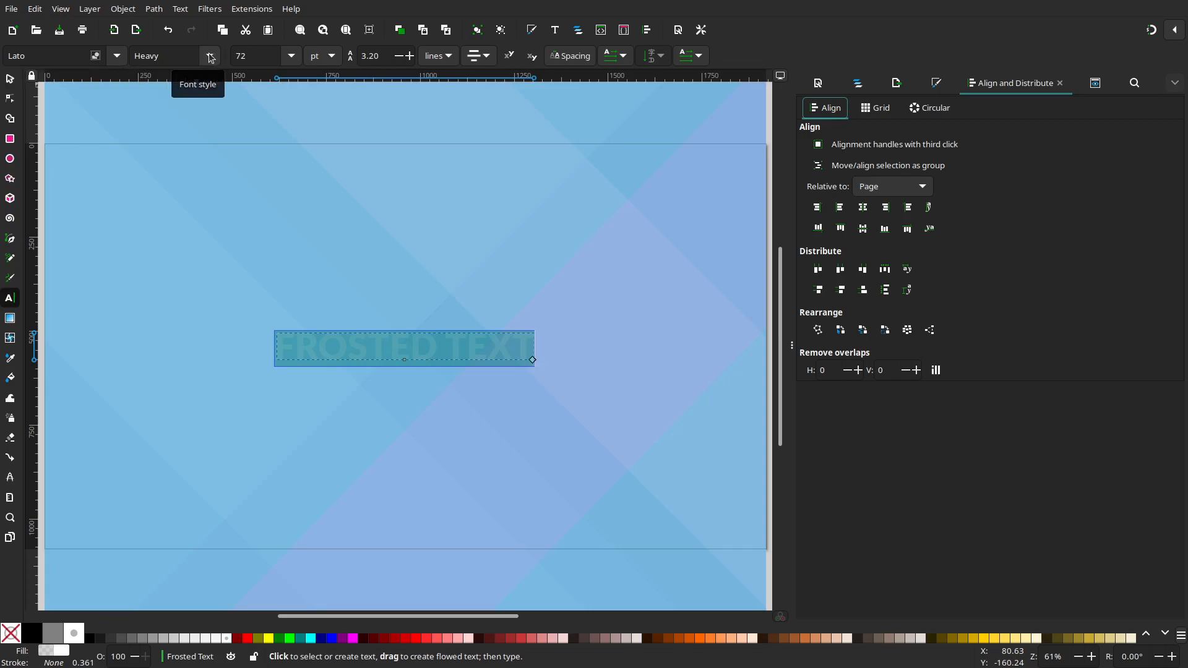
Set the text's letter spacing to 15 and scale it up from its centre to about 1538 px wide
left_click(557, 57)
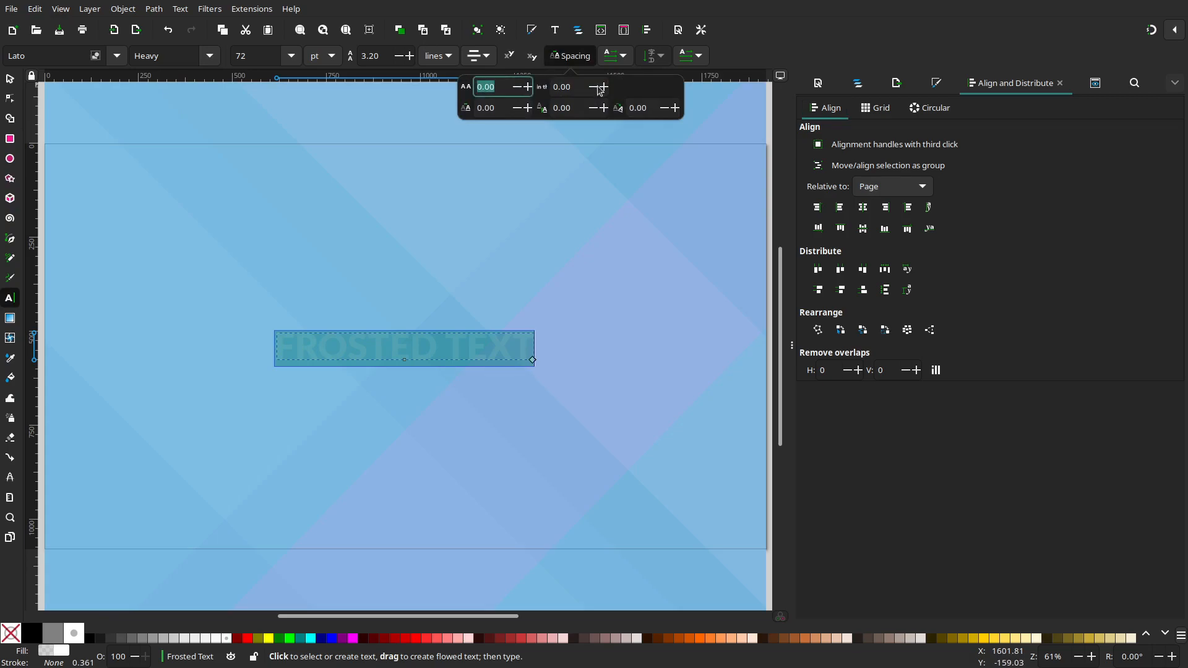
type("15")
key("Return")
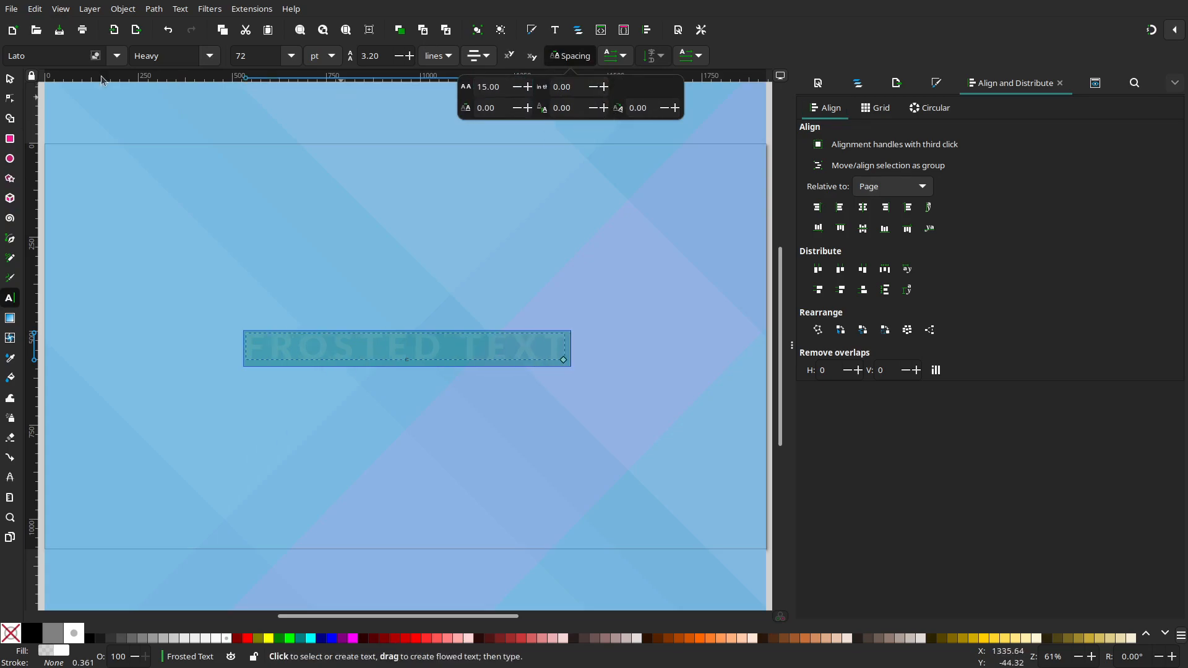
left_click(9, 78)
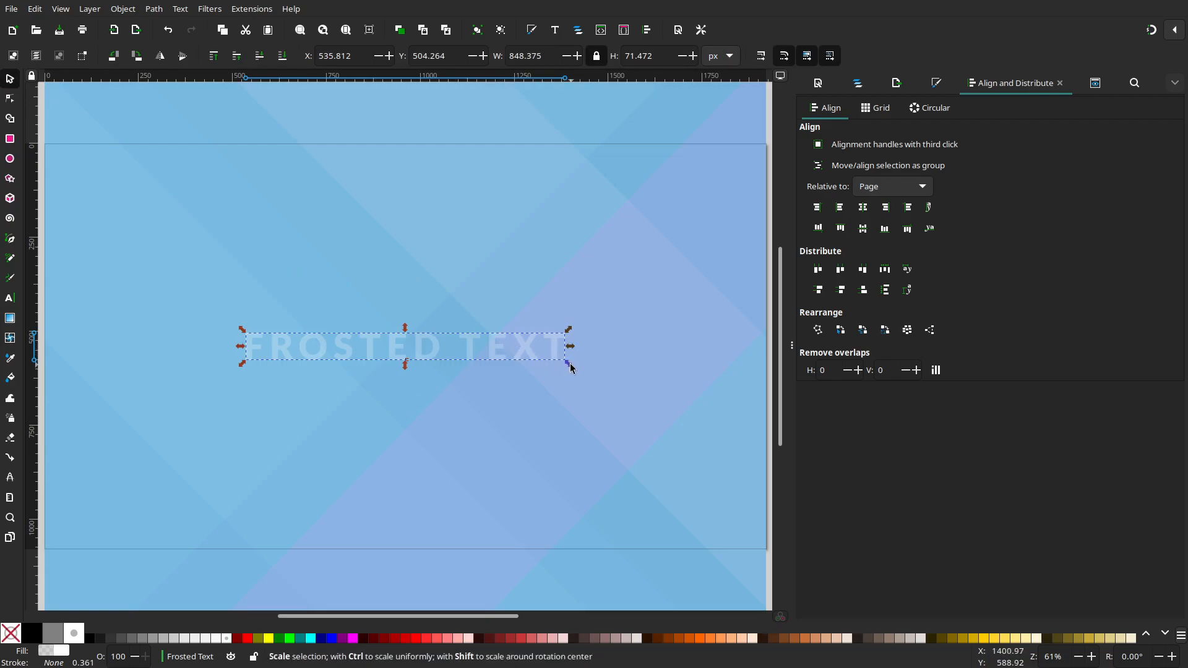
left_click_drag(592, 394, 700, 466)
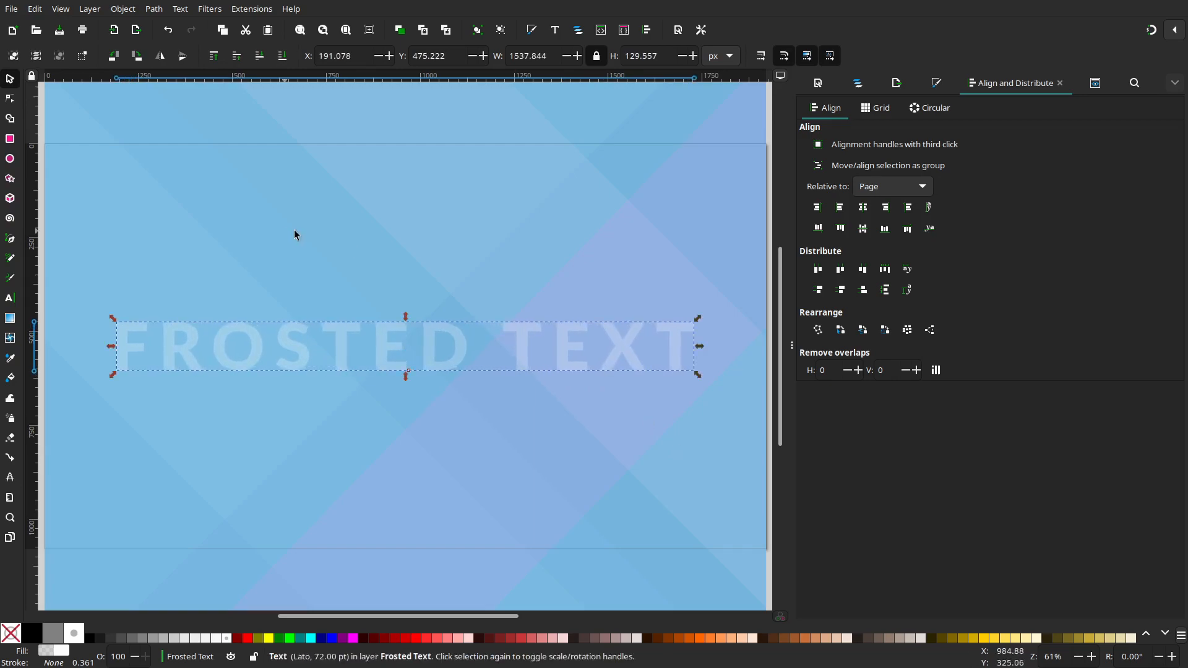
key("Escape")
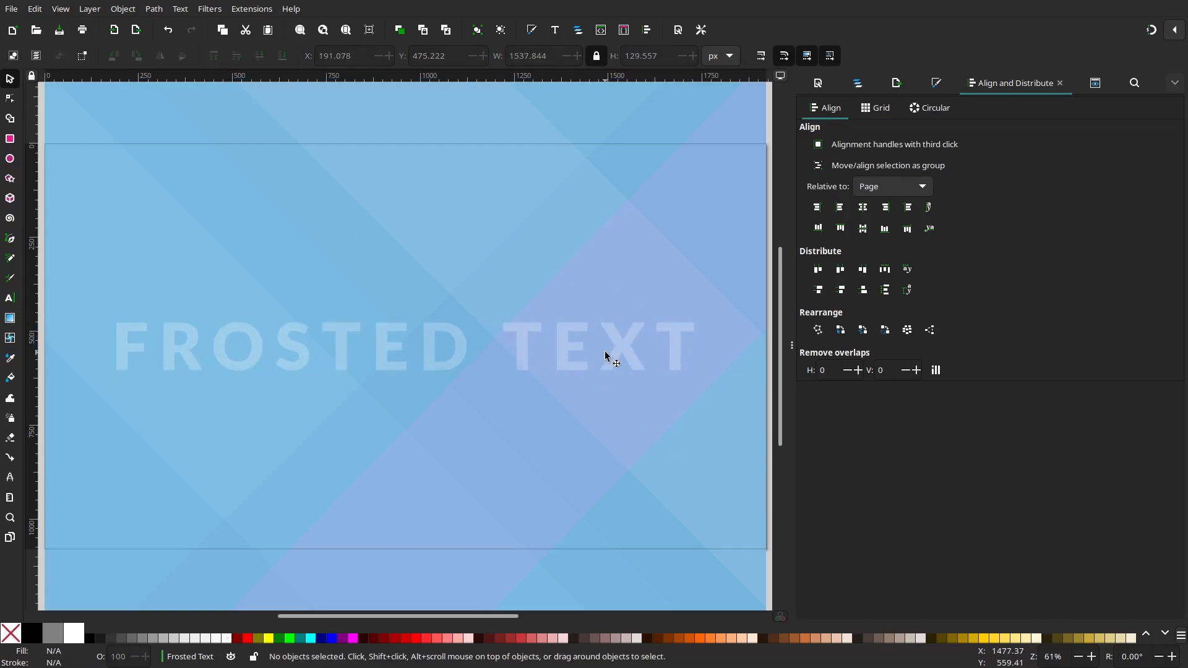
Set the alpha of the text's flat white fill to 50
left_click(634, 358)
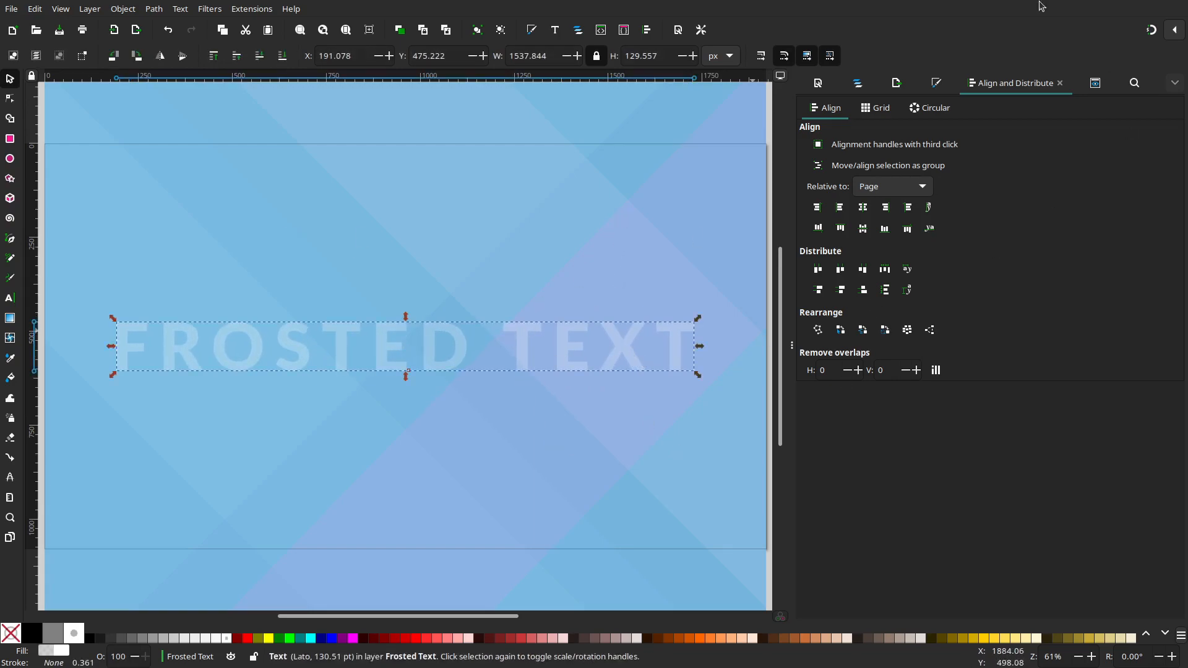
left_click(935, 84)
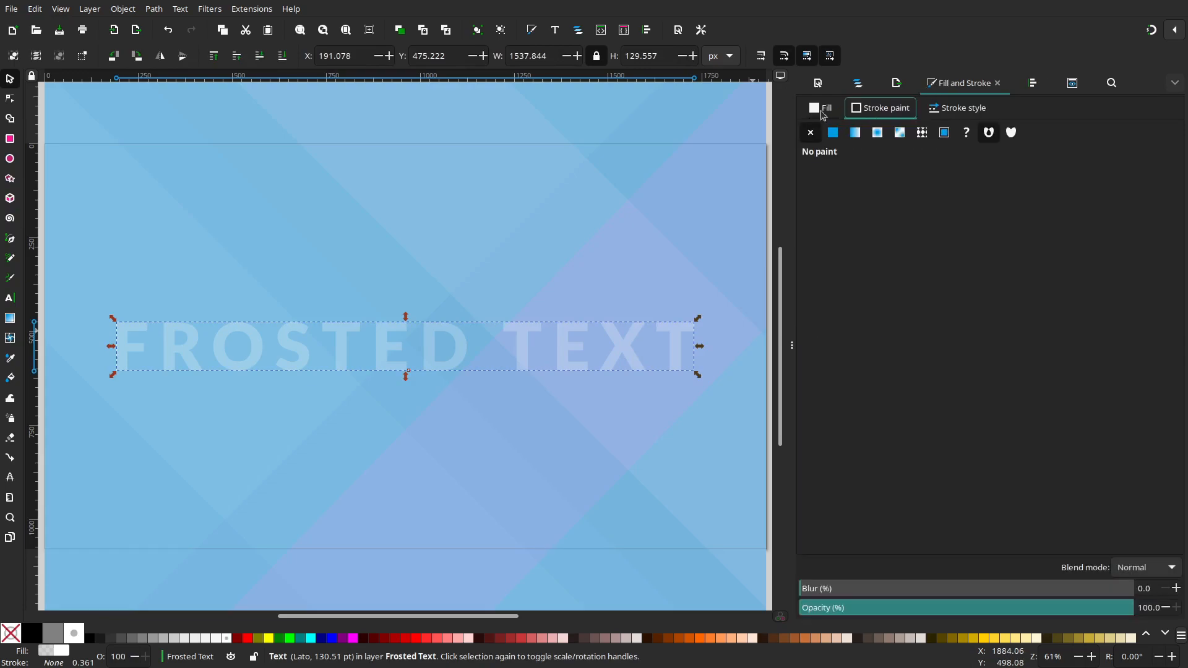
left_click(826, 110)
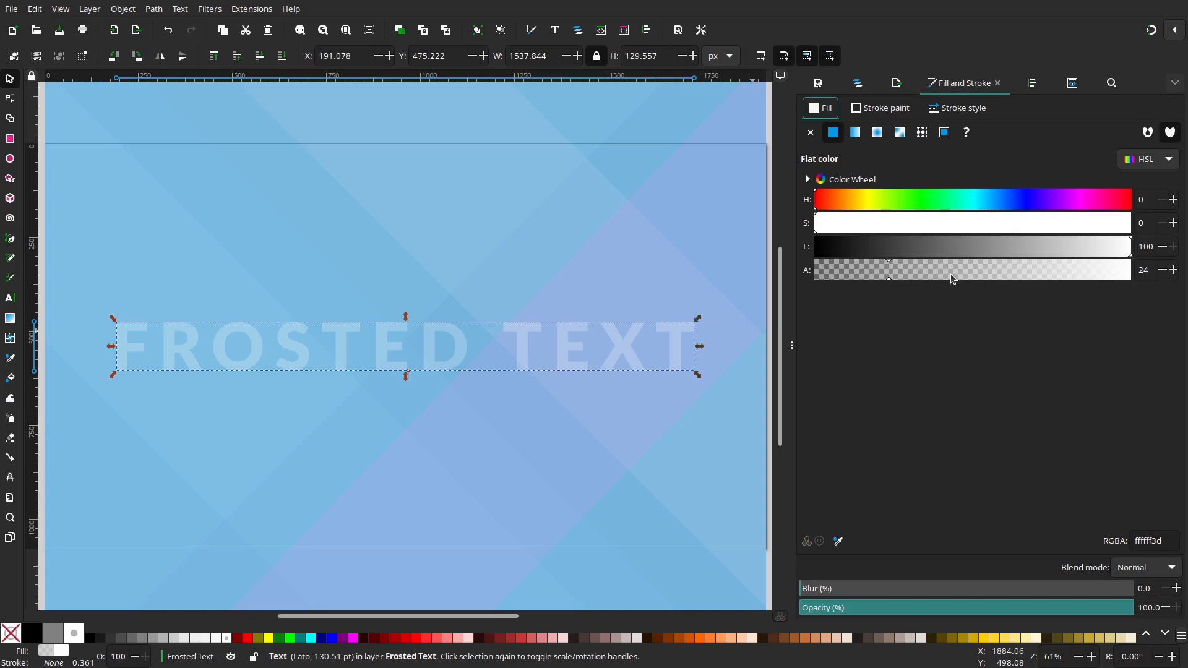
left_click_drag(929, 272, 974, 276)
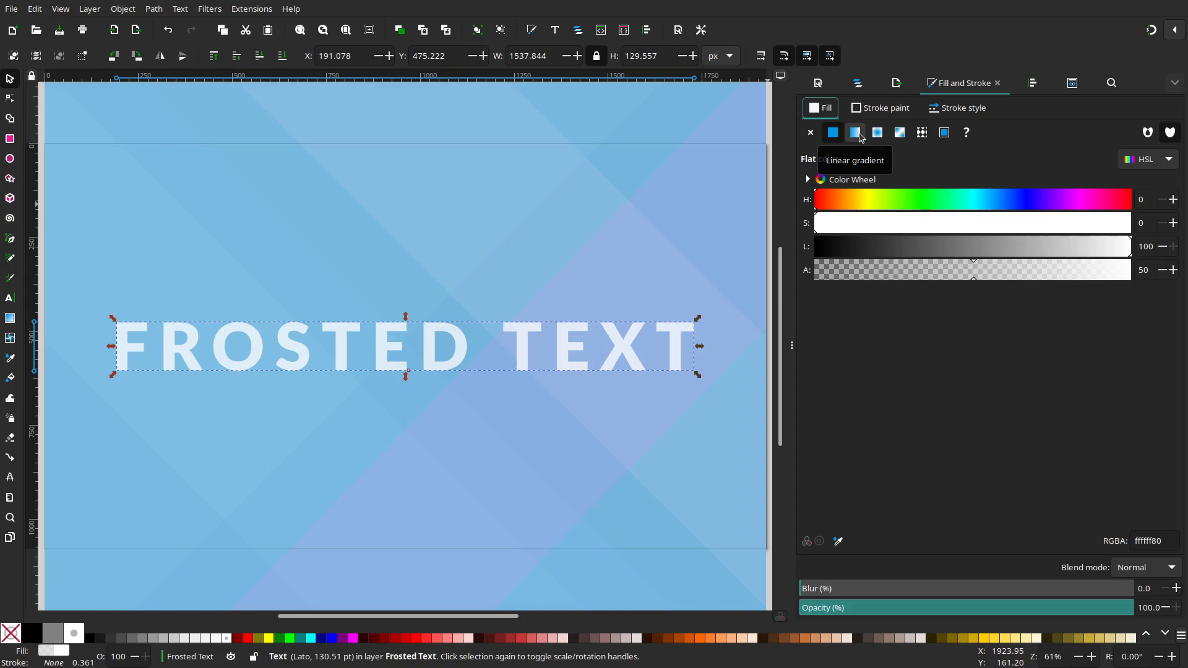
Duplicate the text and fill the copy with a vertical linear gradient from opaque white at the letters' base to transparent above
left_click(860, 136)
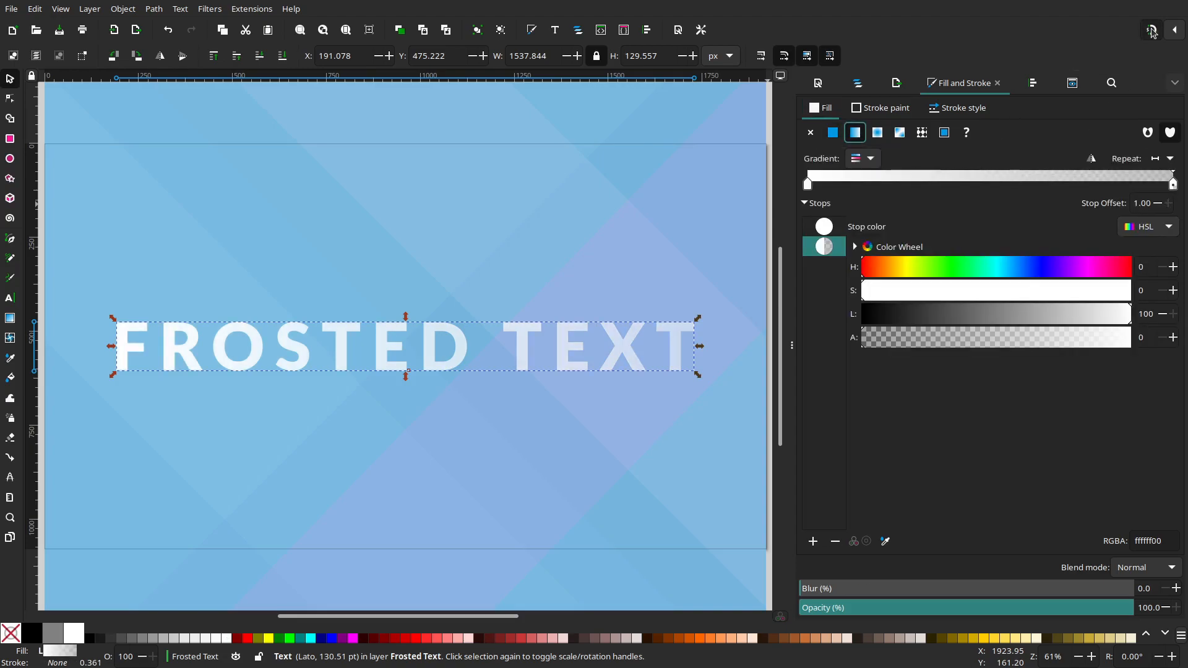
left_click(9, 101)
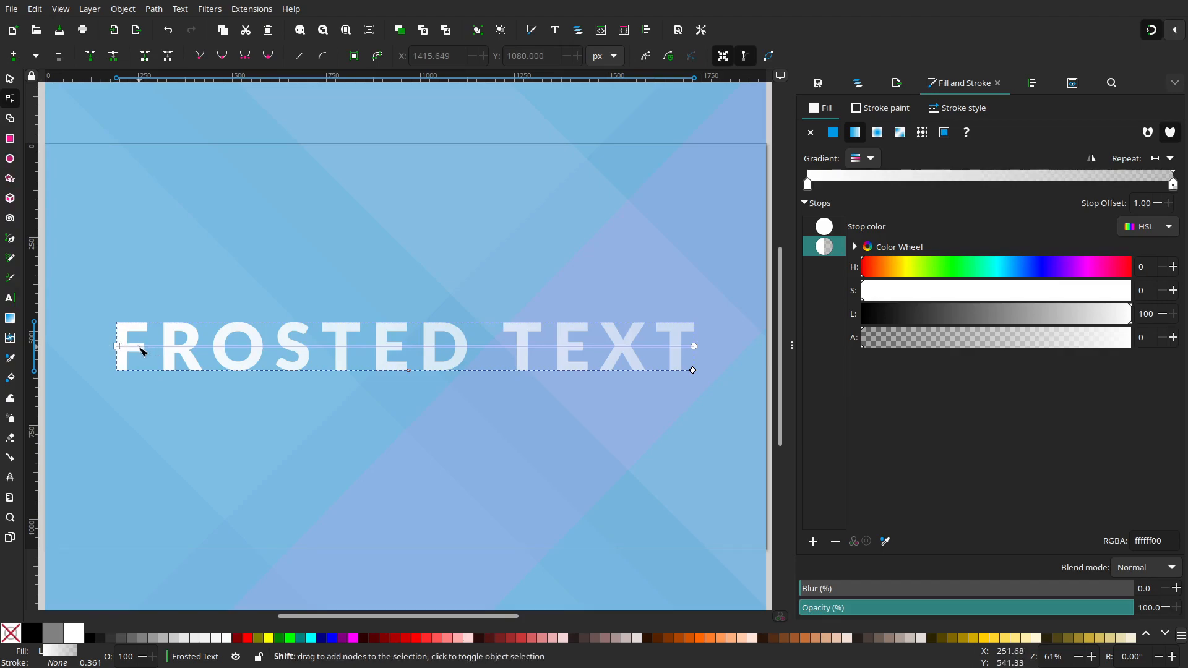
key("numbersign")
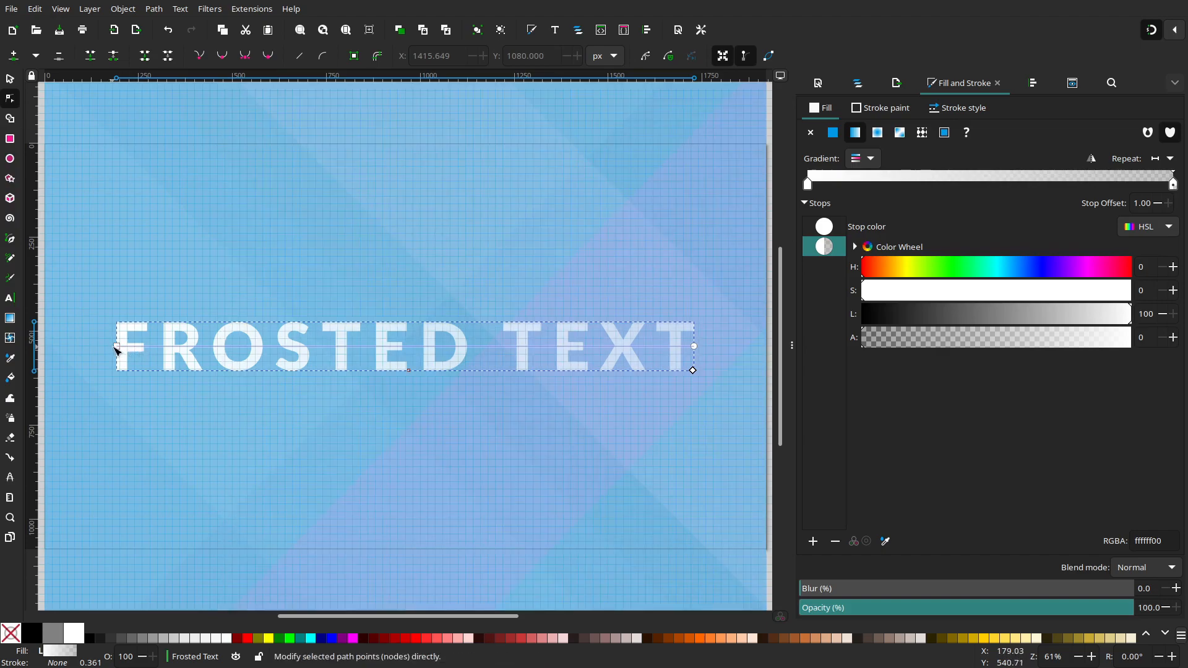
left_click_drag(117, 346, 426, 381)
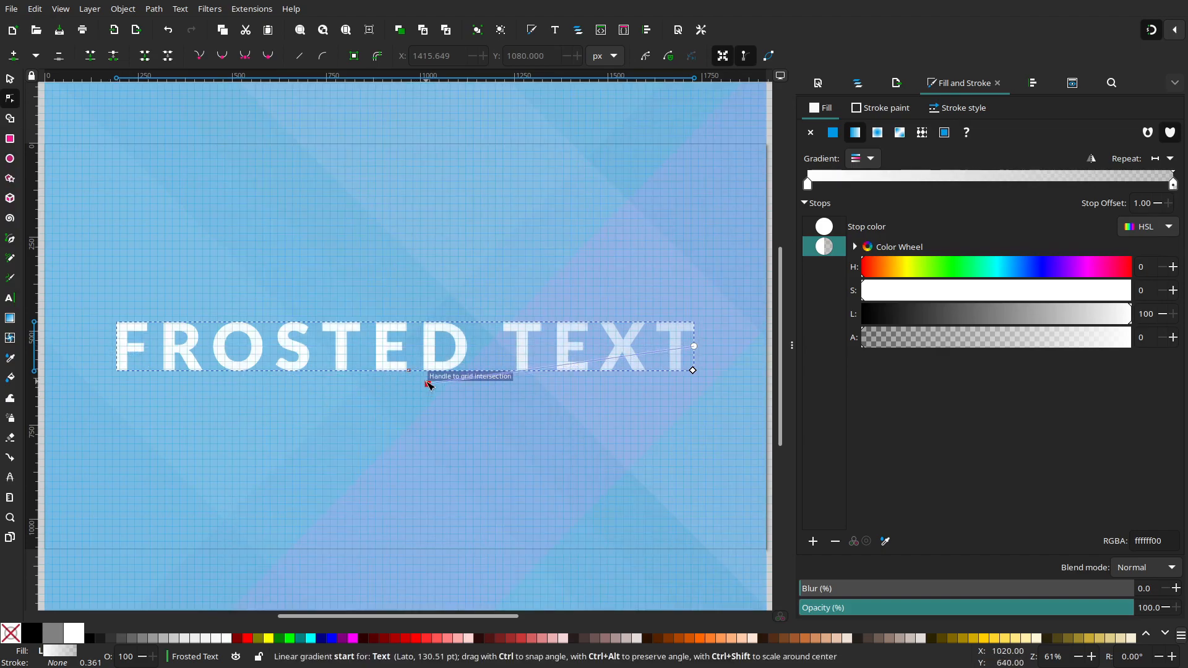
left_click_drag(694, 346, 431, 338)
left_click_drag(430, 386, 428, 361)
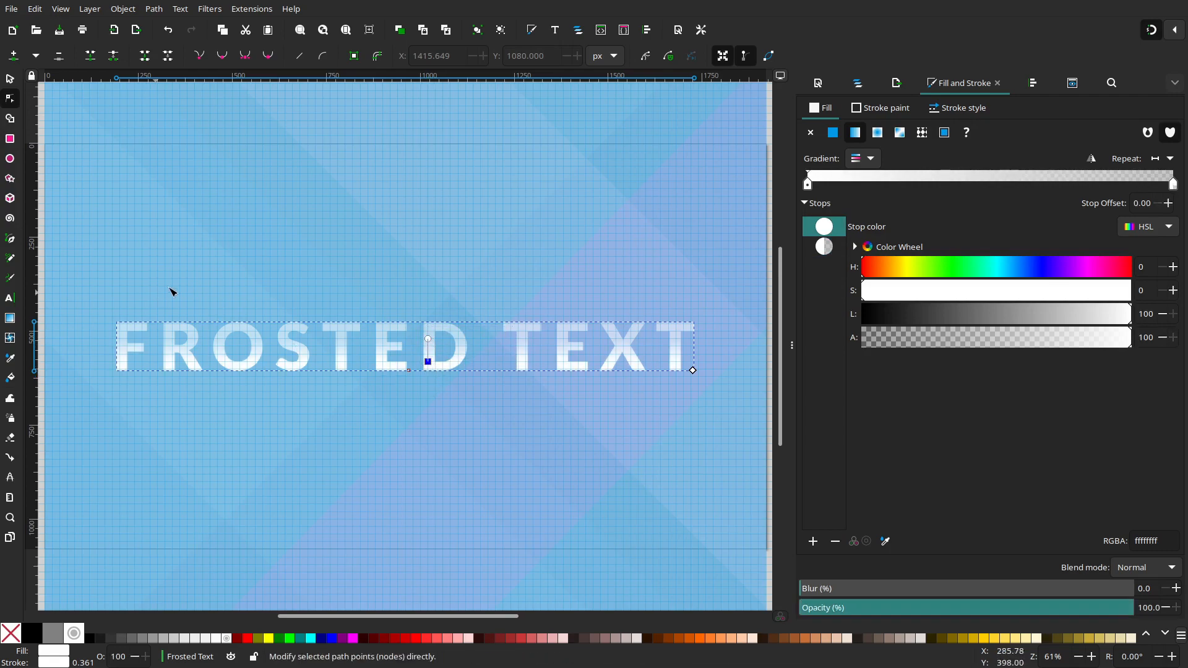
key("numbersign")
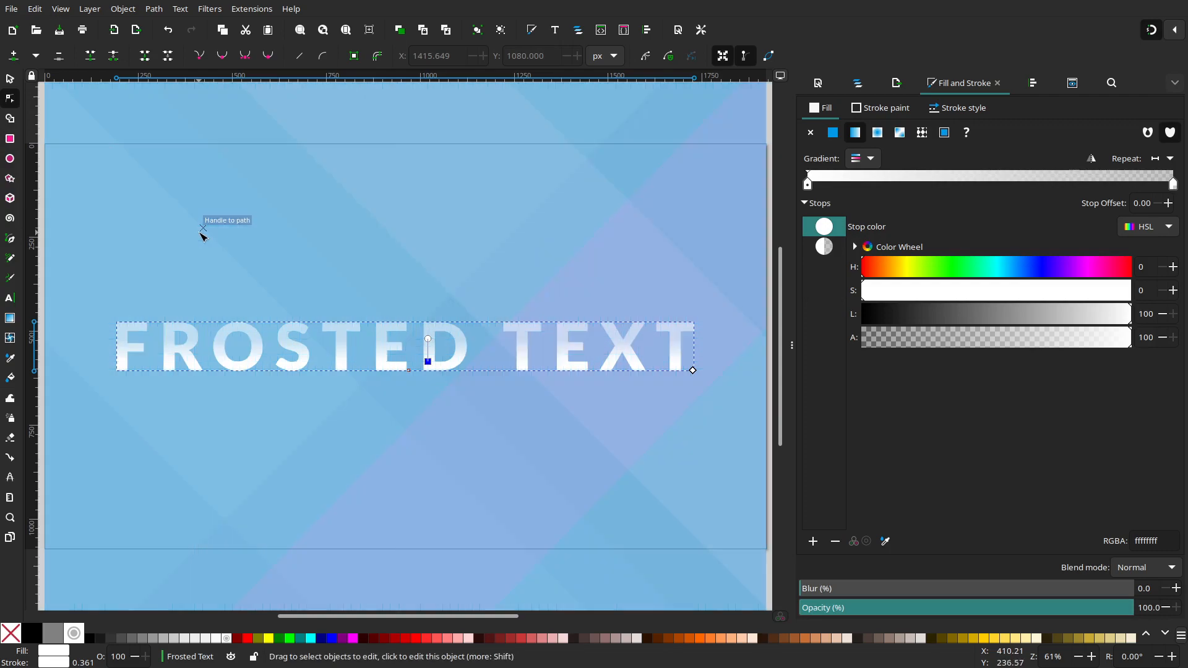
left_click(10, 79)
left_click(338, 234)
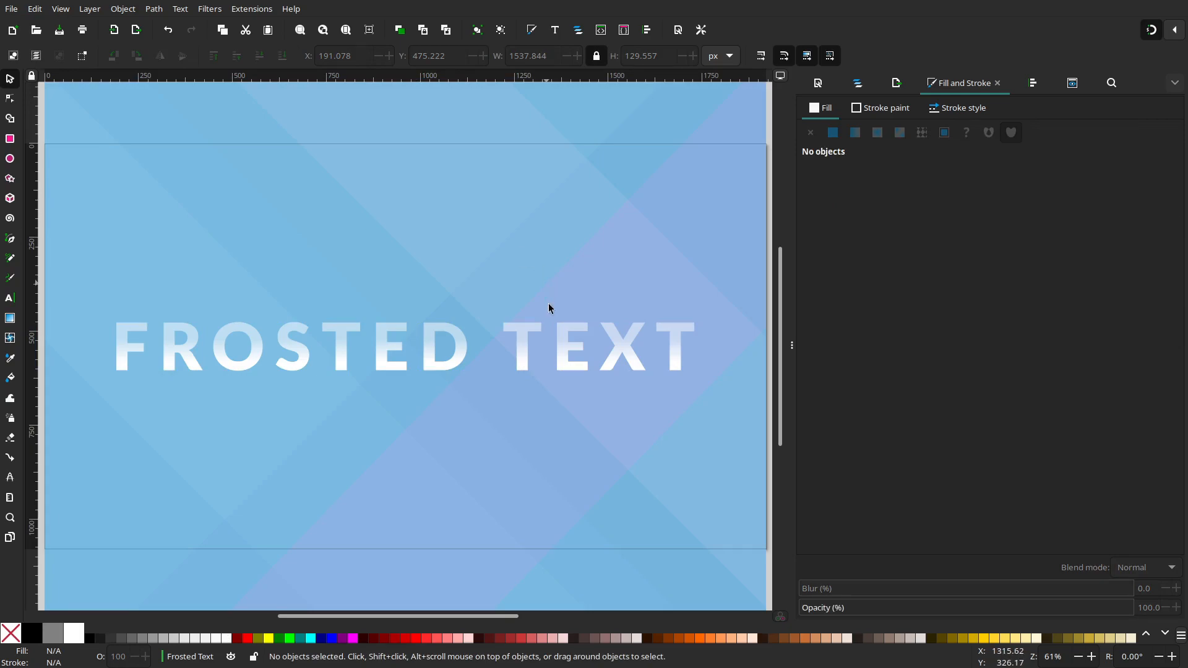
Blur the gradient-filled text copy by 17.6%
left_click(570, 330)
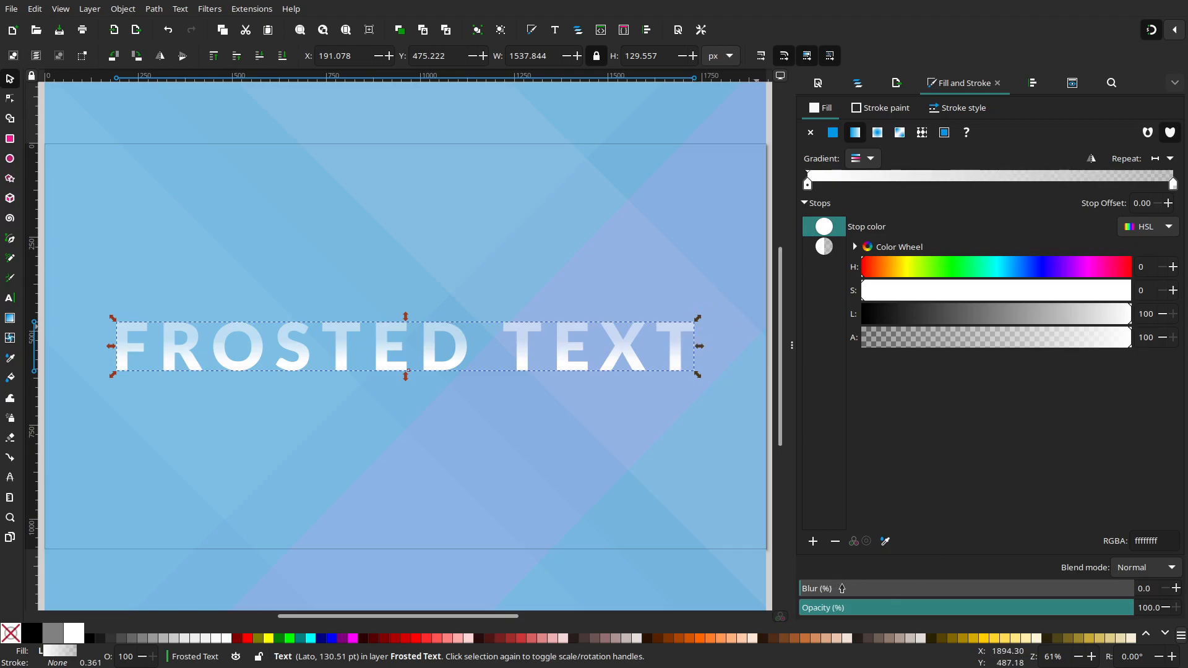
left_click_drag(842, 589, 853, 589)
left_click(1175, 588)
left_click_drag(1156, 590, 1139, 584)
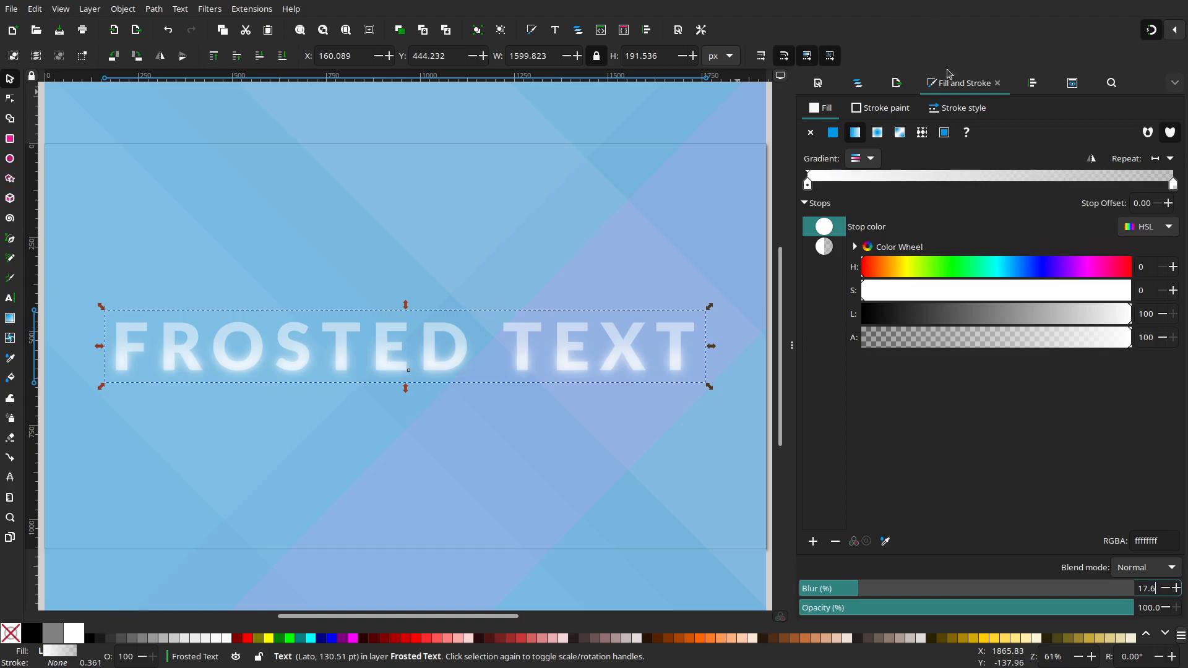
Select the original text beneath the blurred copy and set its white fill's alpha to 18
left_click(866, 83)
left_click(845, 171)
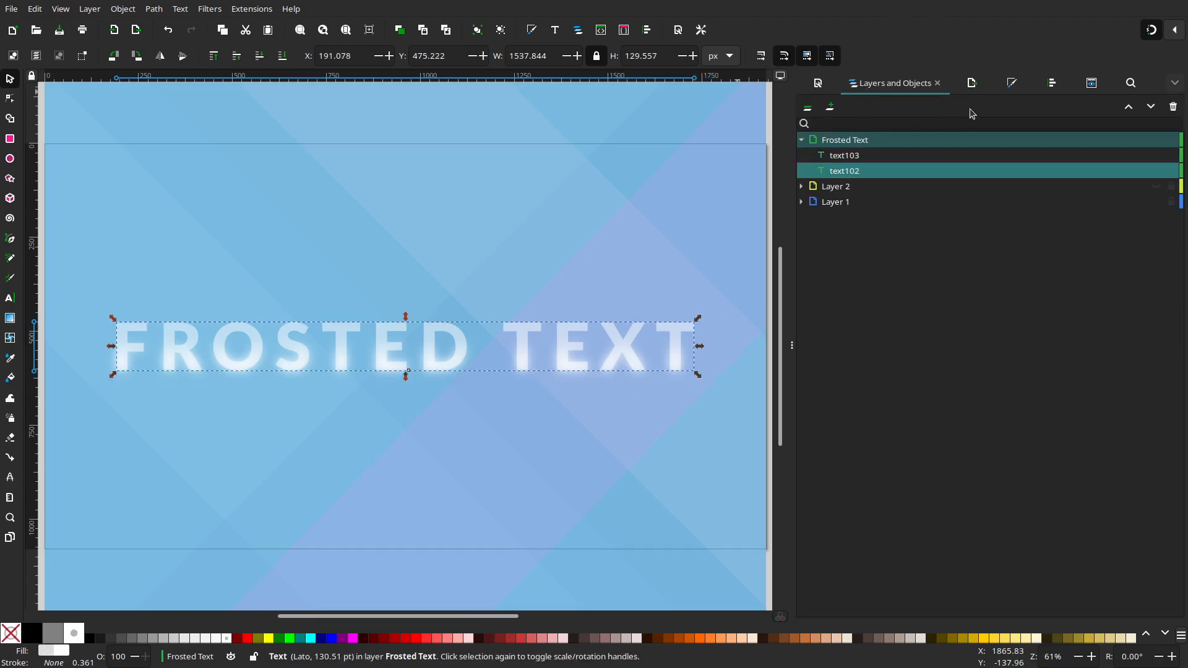
left_click(1012, 83)
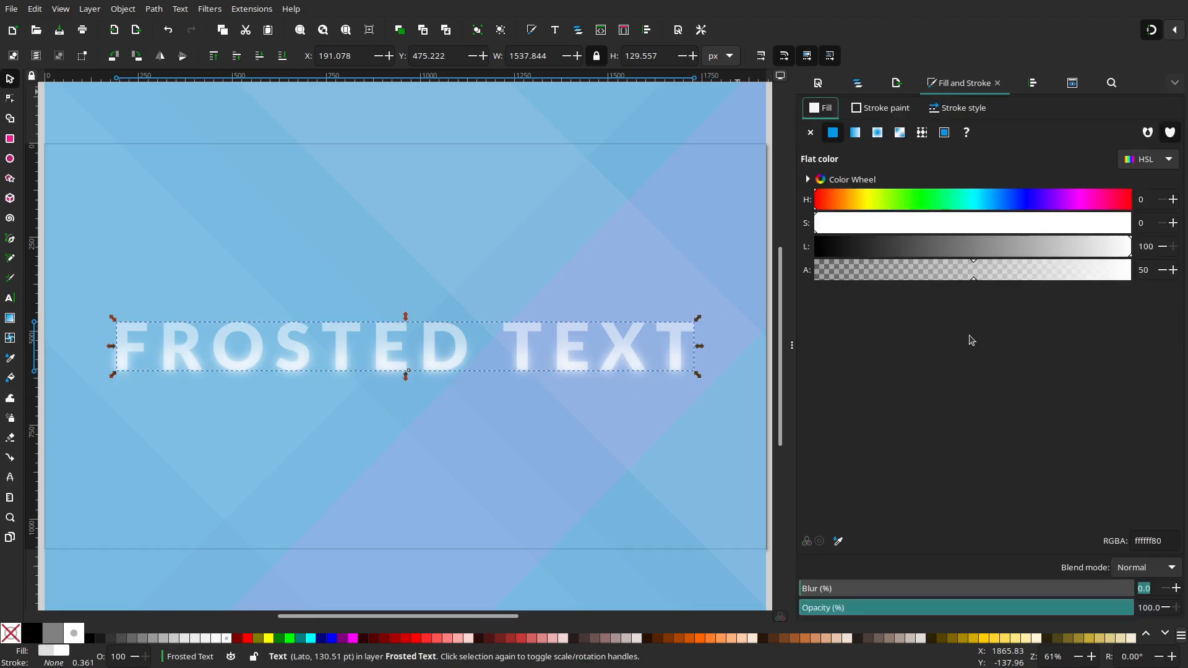
left_click(910, 271)
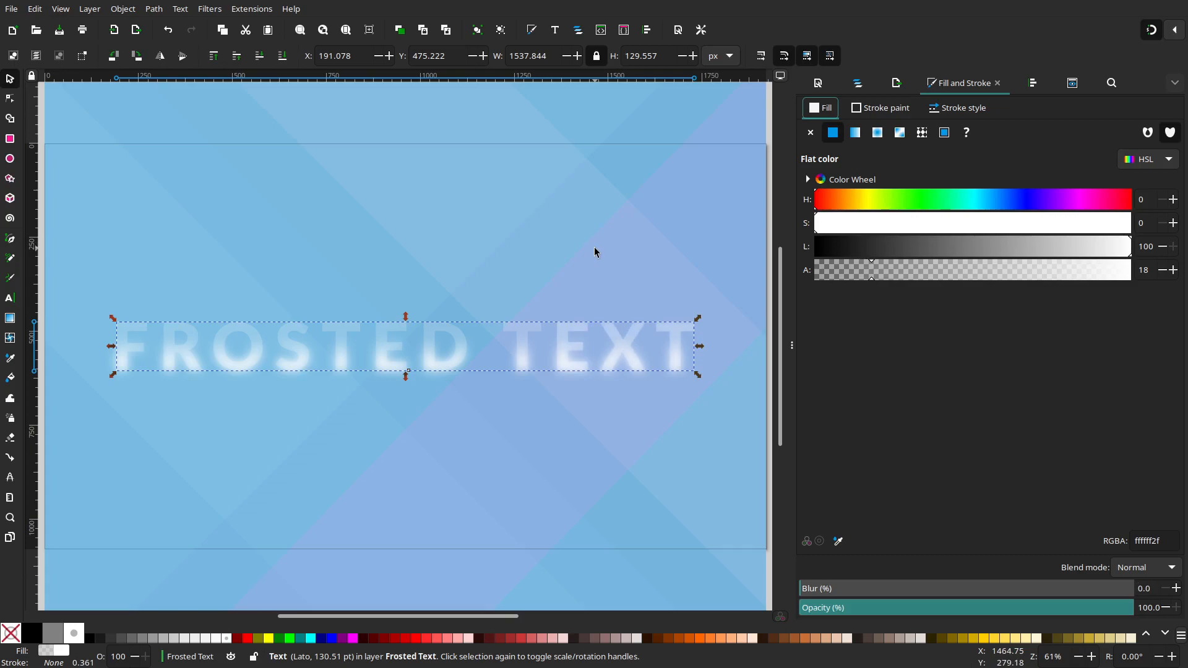
Duplicate the unblurred text and give the copy a flat white stroke with no fill
left_click(885, 108)
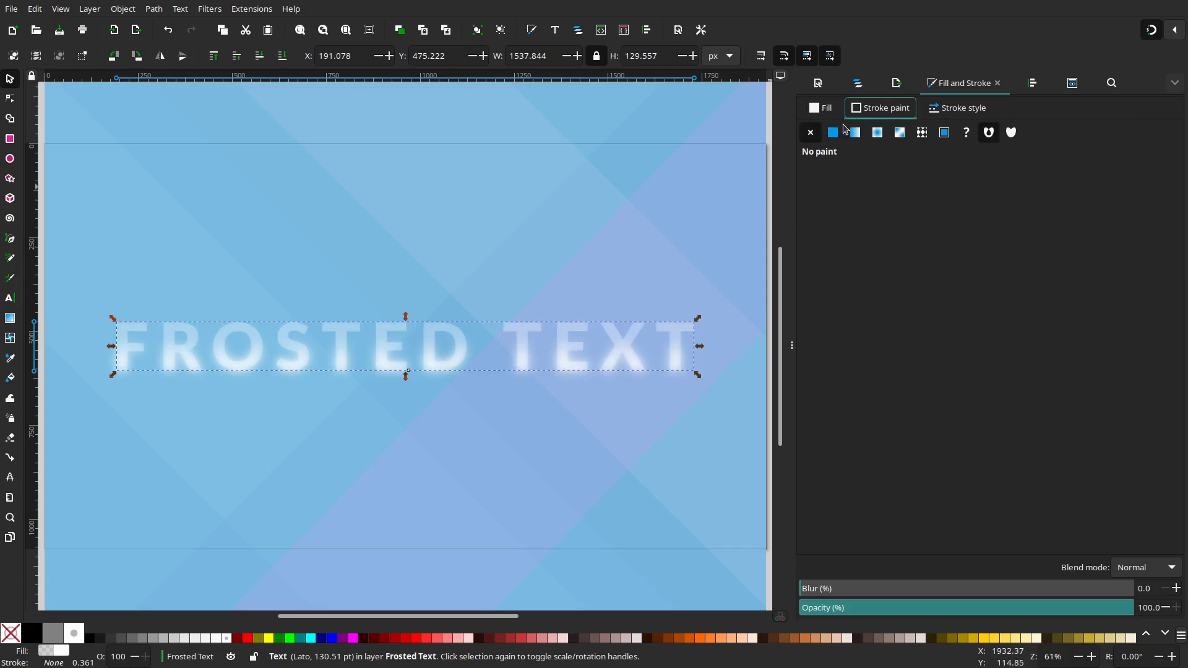
left_click(833, 133)
left_click(823, 109)
left_click(811, 132)
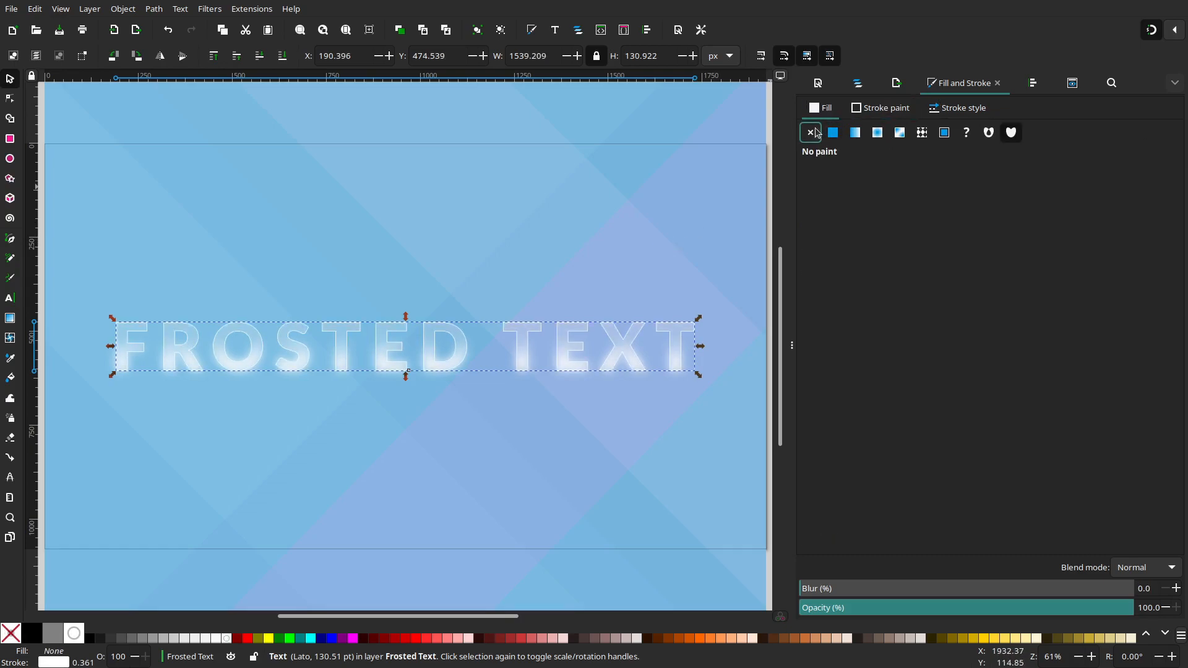
Reduce the stroke width of the white text outline to 0.202 mm
left_click(880, 108)
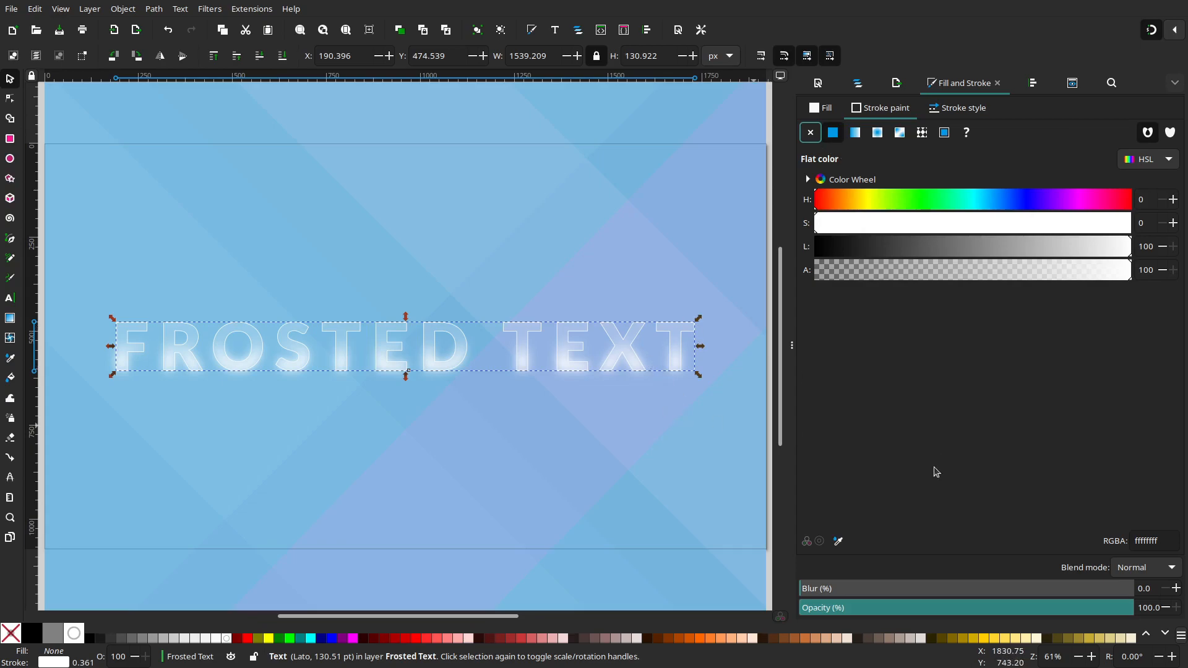
left_click(958, 108)
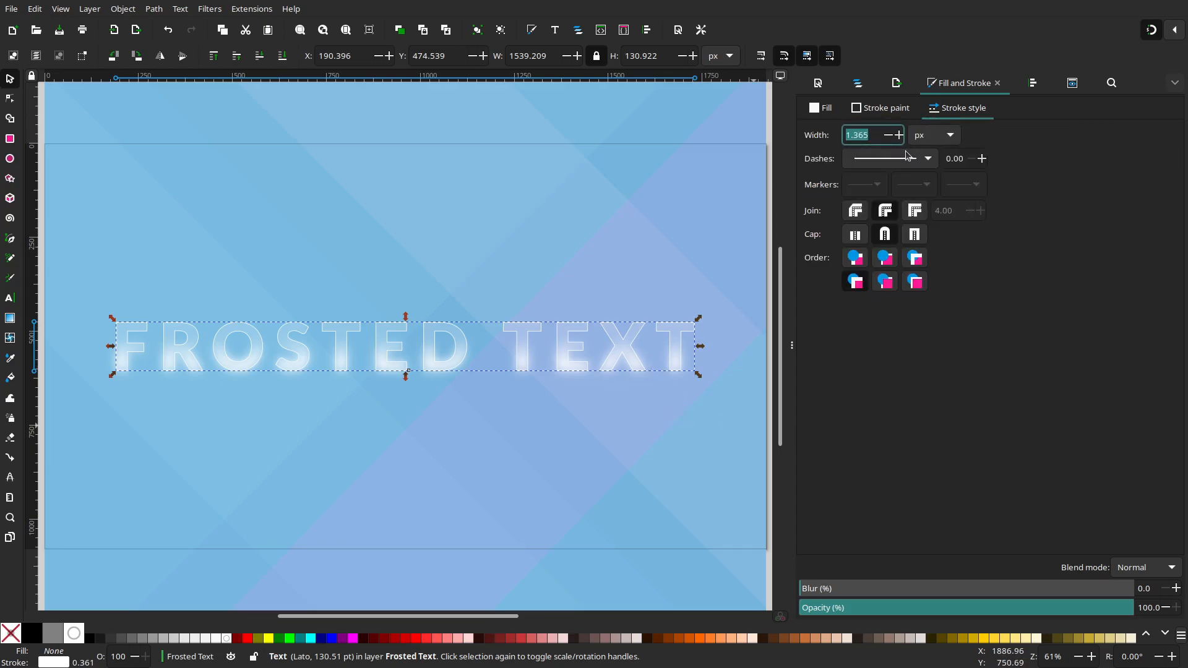
left_click(889, 136)
left_click(890, 140)
left_click(890, 142)
left_click(893, 110)
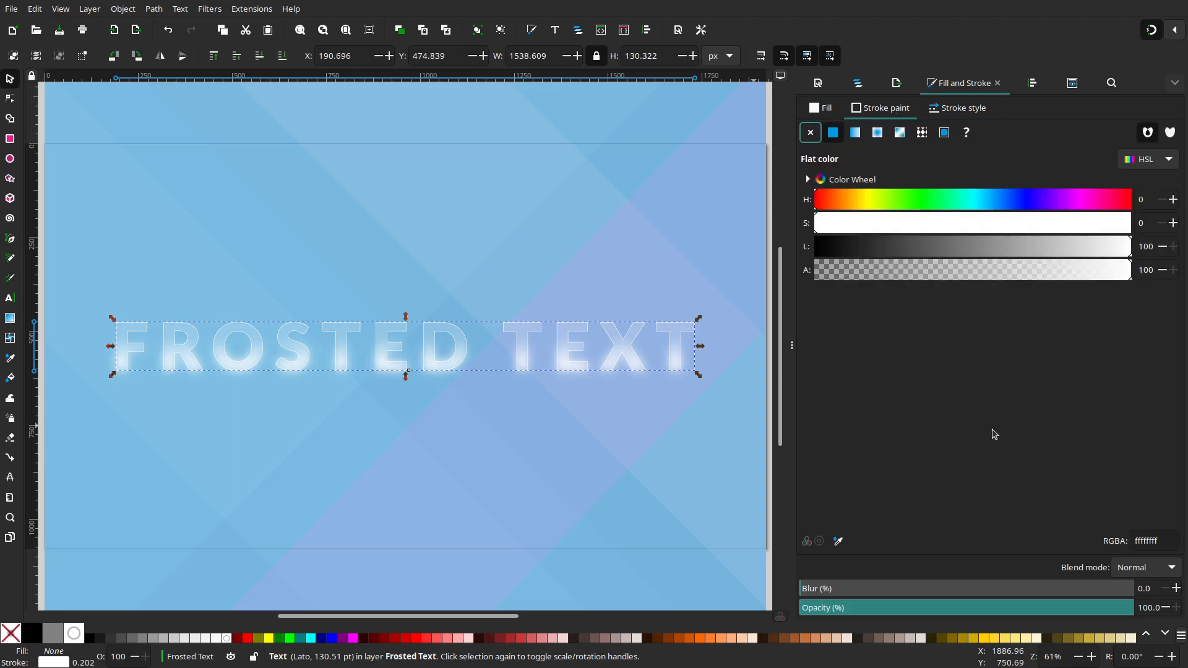
Try a 7.6% blur on the white text outline
left_click(1176, 589)
left_click(1177, 589)
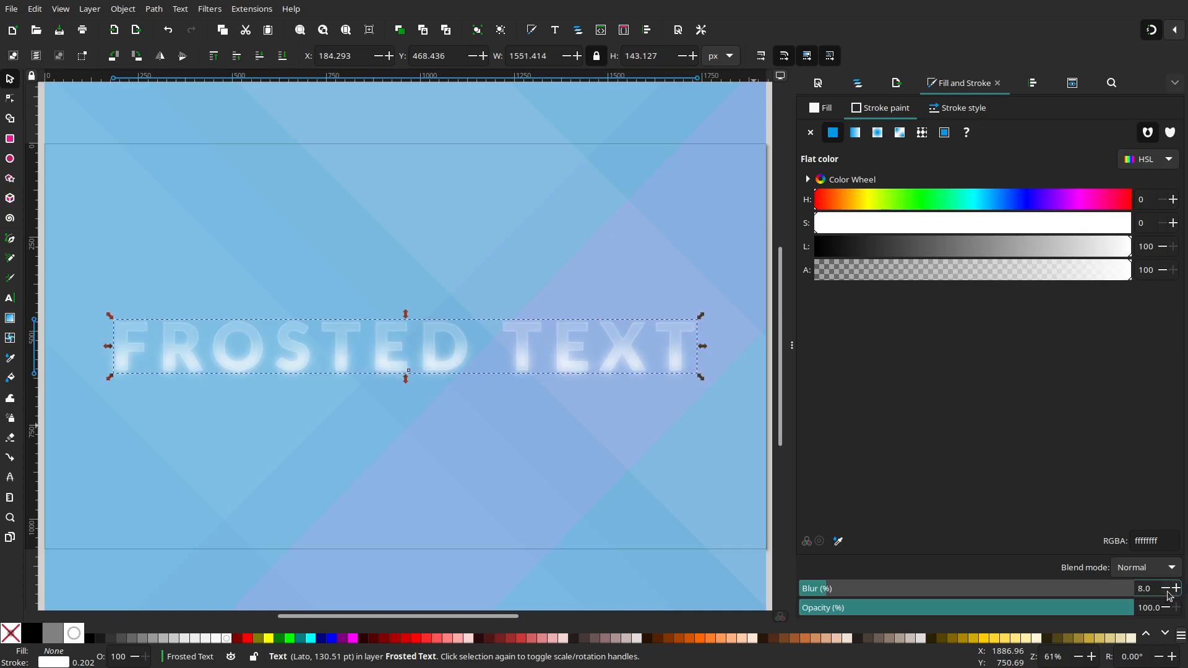
left_click(1166, 589)
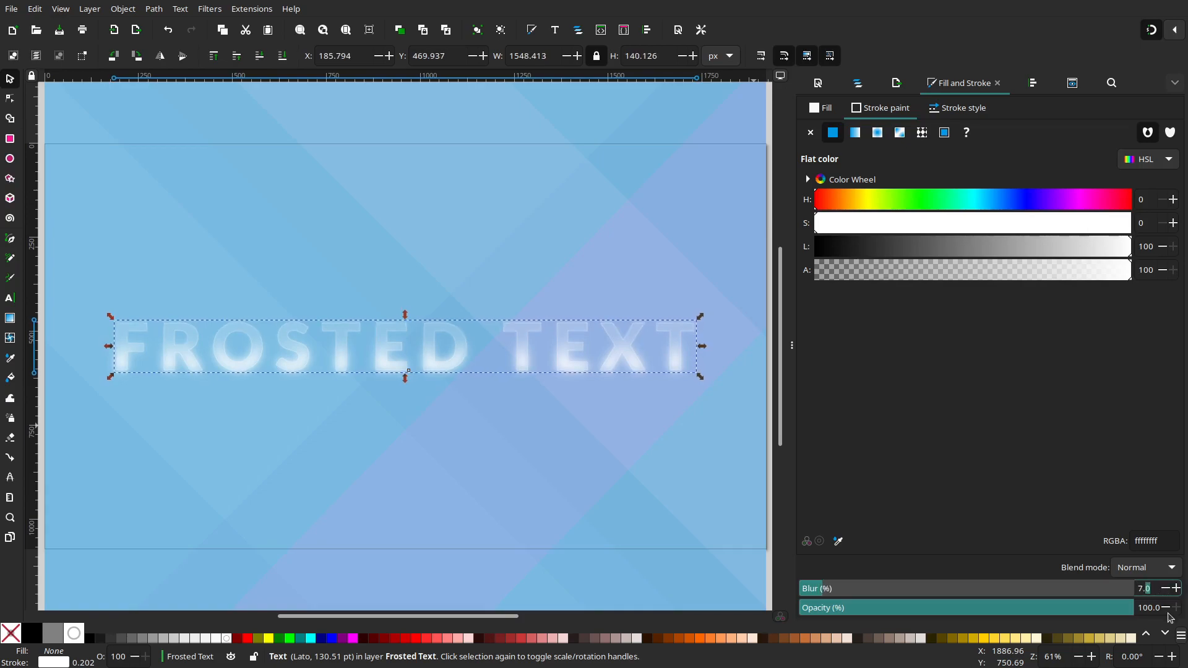
type("6")
key("Return")
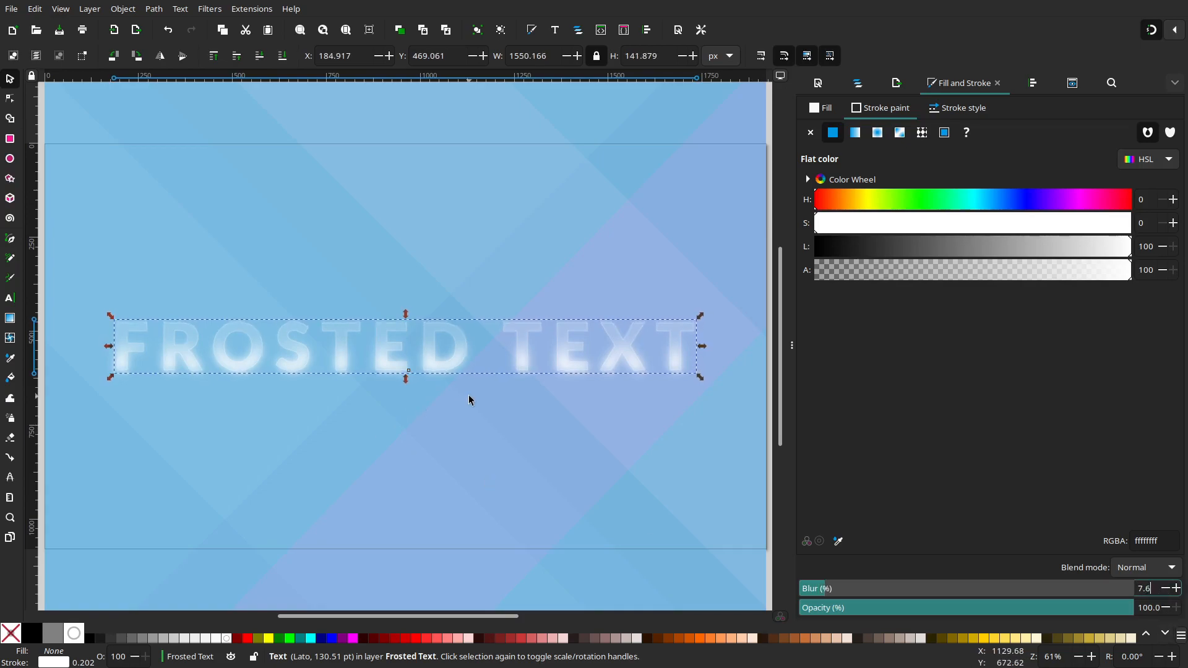
Reset the white text outline's blur to 0%
left_click(1166, 589)
left_click(1166, 589)
left_click(1166, 588)
left_click(1166, 588)
left_click(1166, 588)
left_click(1166, 589)
left_click(1166, 589)
left_click(1166, 588)
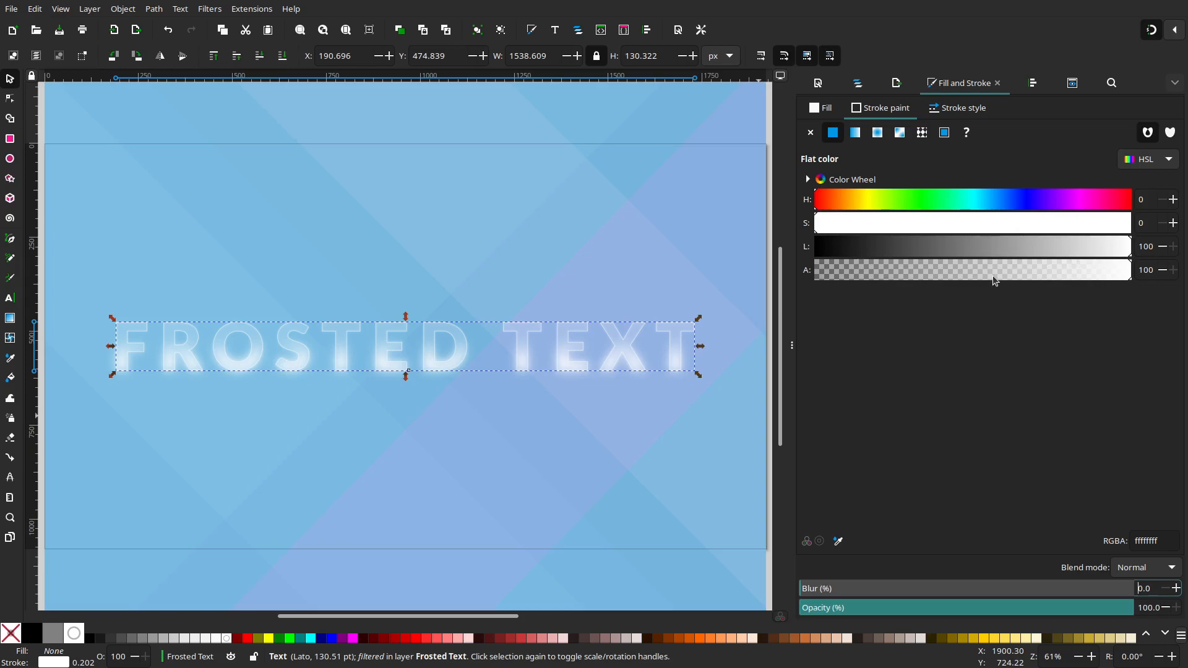
Set the alpha of the white text outline's stroke to 36 and deselect the text
left_click_drag(988, 276, 983, 275)
left_click_drag(959, 268, 939, 279)
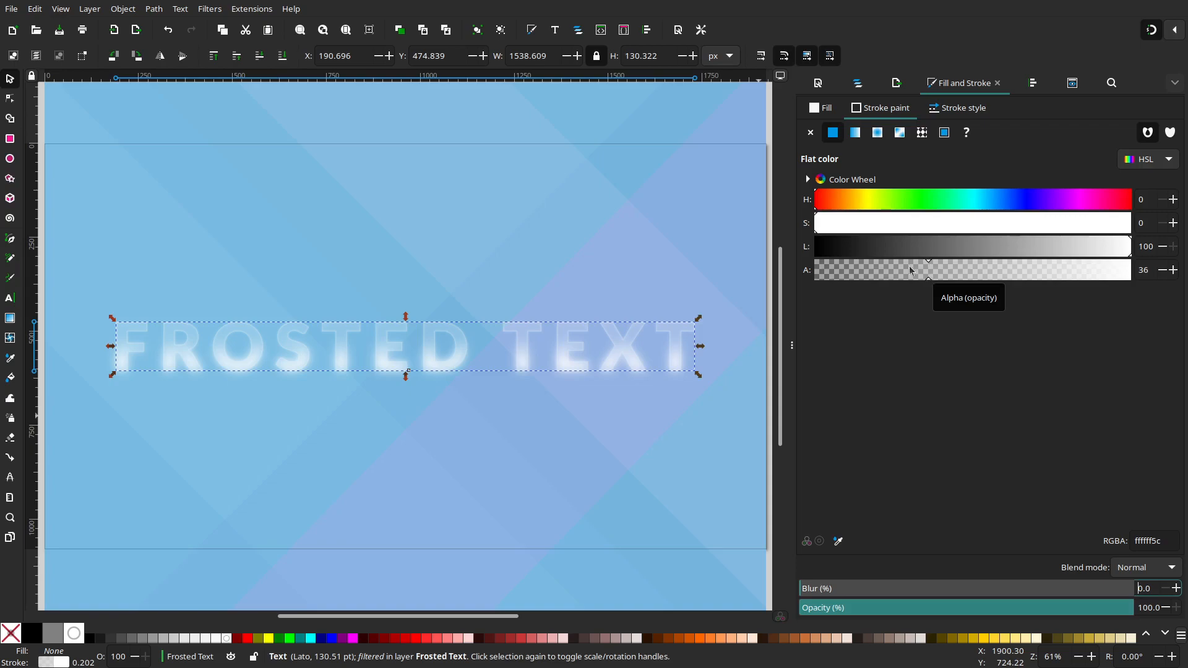
left_click(351, 202)
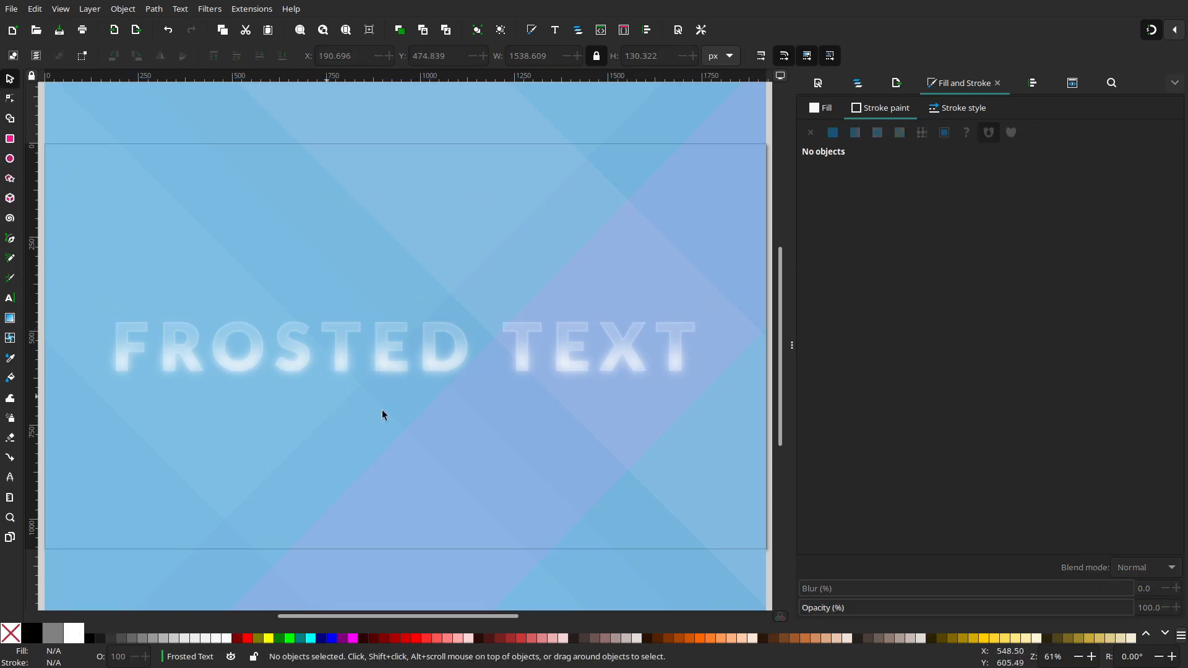
Give a copy of the outlined text a white-to-transparent linear gradient fill with no stroke
left_click(614, 345)
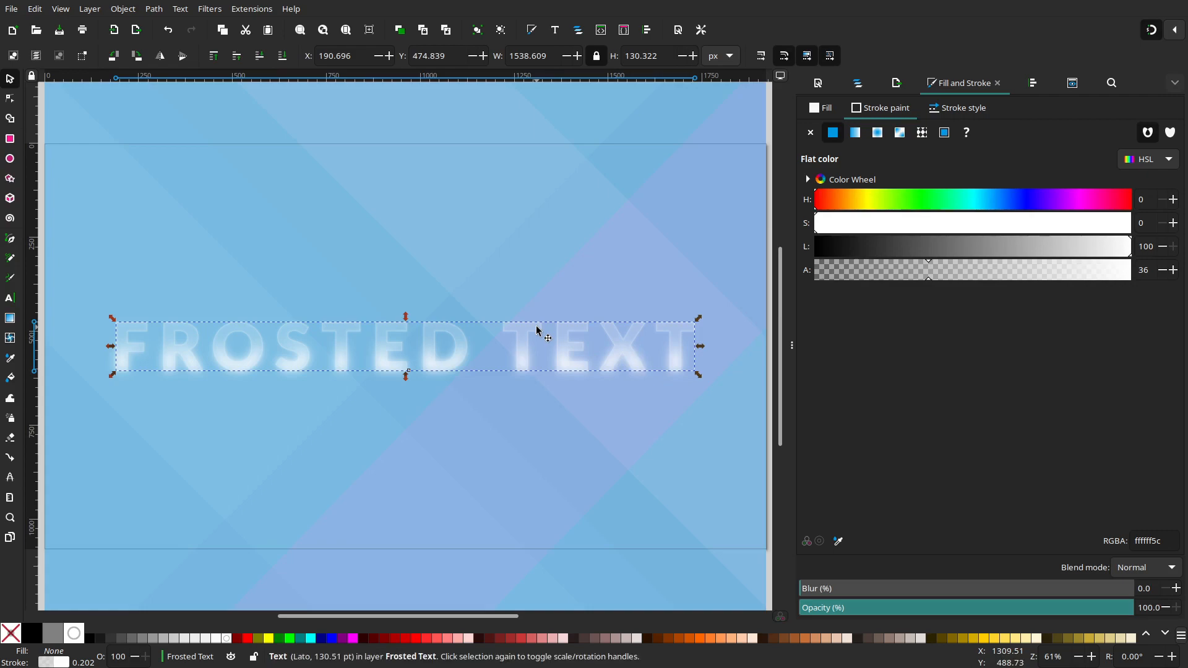
left_click(823, 108)
left_click(831, 133)
left_click(820, 131)
left_click(825, 109)
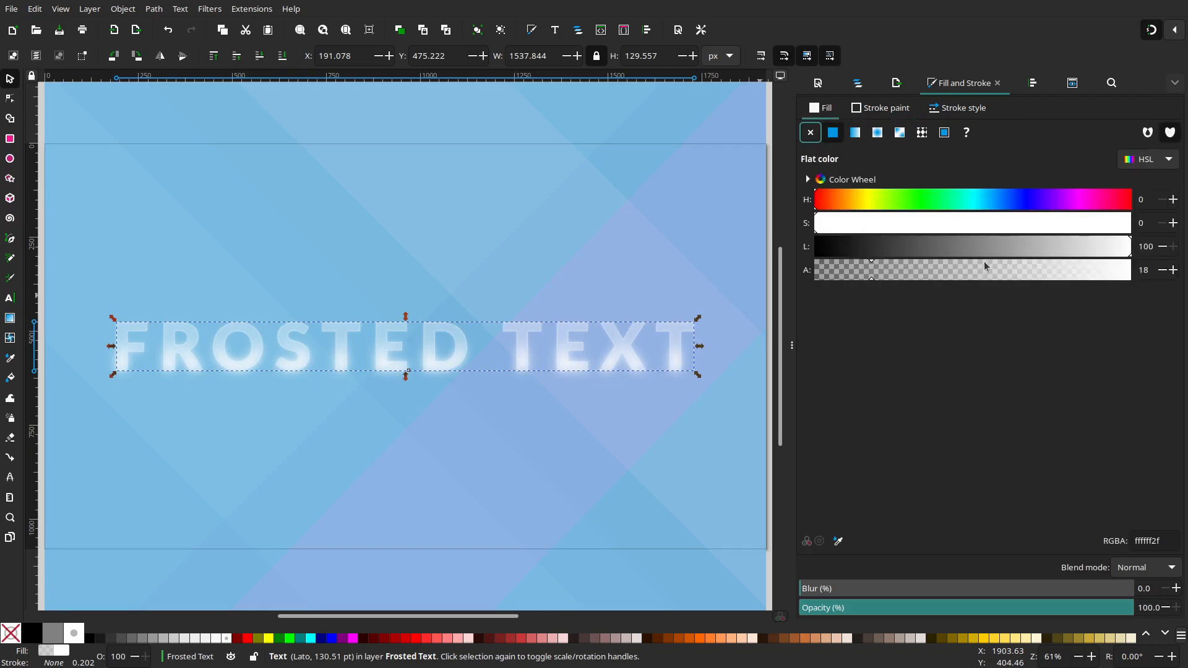
left_click(858, 132)
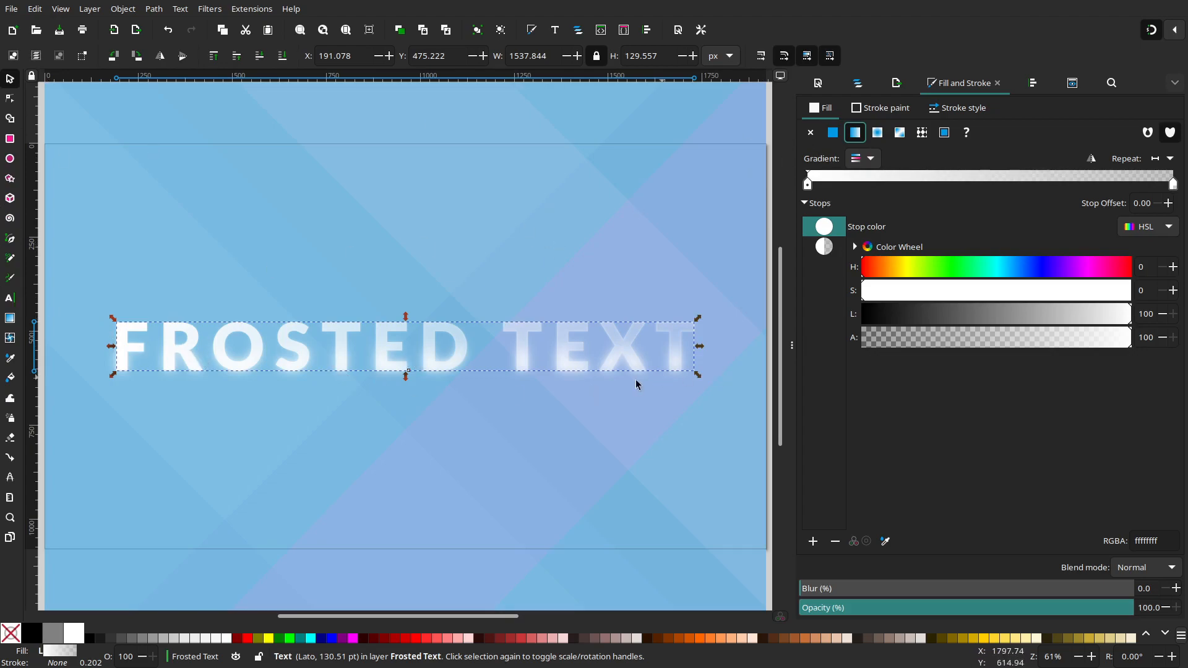
Make the text copy's gradient run vertically, from white at about 740, 500 px to transparent at about 740, 560 px
left_click(9, 100)
key("numbersign")
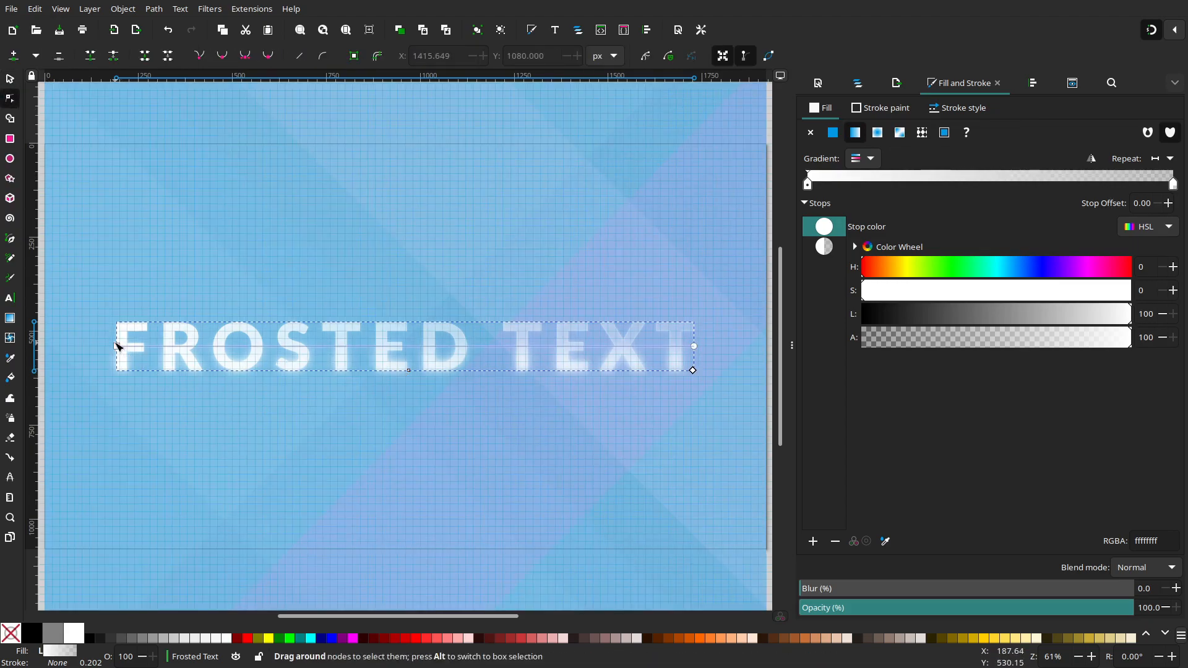
left_click_drag(117, 345, 323, 332)
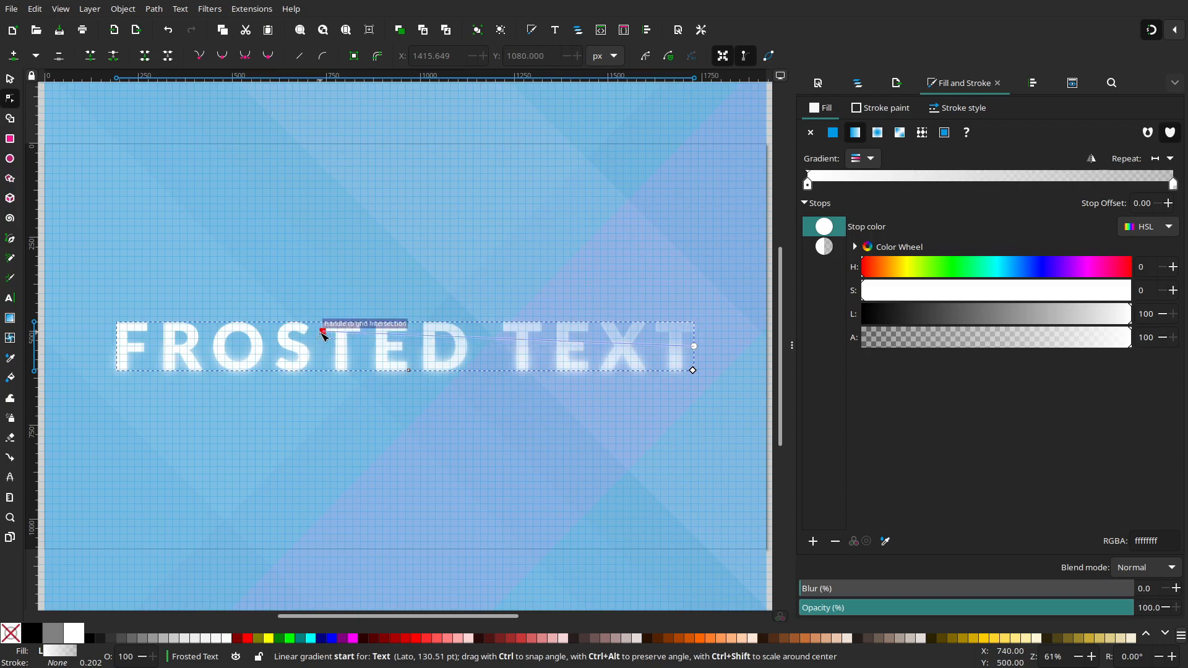
left_click_drag(694, 347, 324, 354)
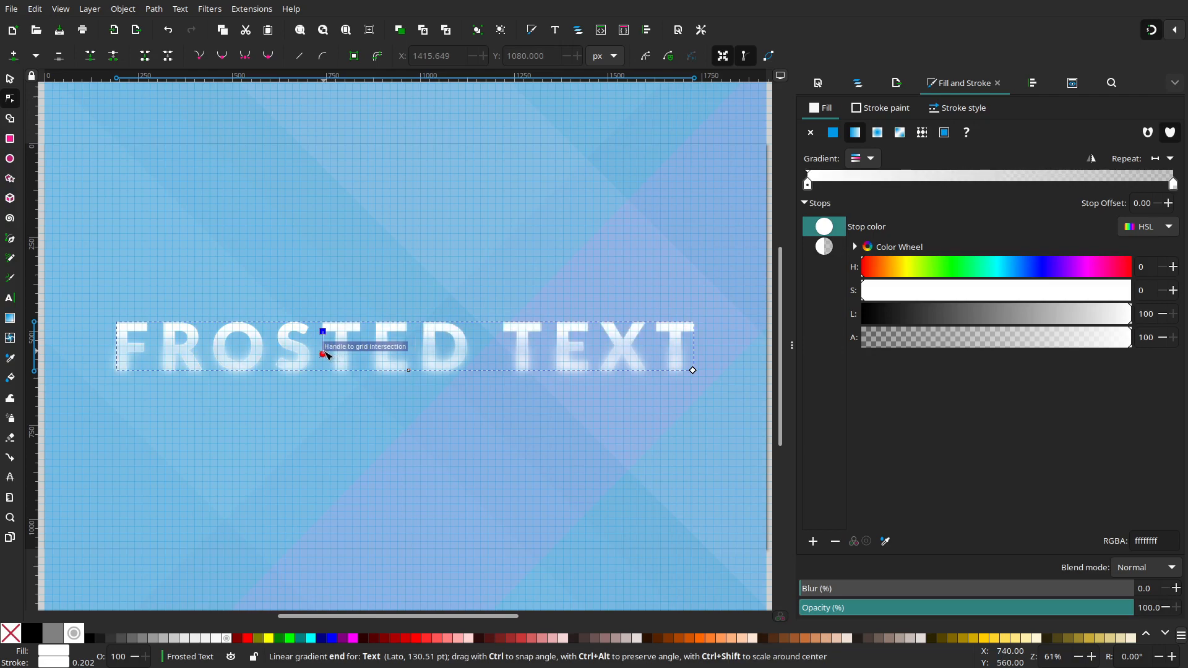
left_click_drag(326, 355, 323, 354)
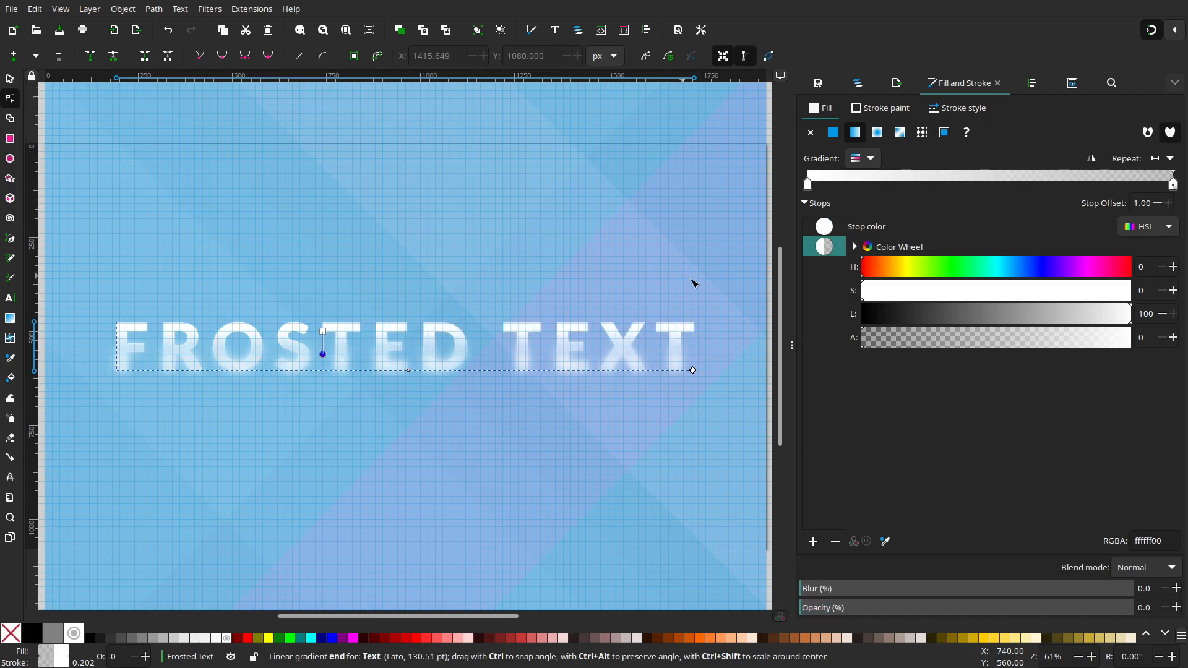
Disable snapping and shorten the vertical gradient so its transparent end sits at about y 541 px
left_click(1150, 31)
left_click_drag(325, 356, 324, 349)
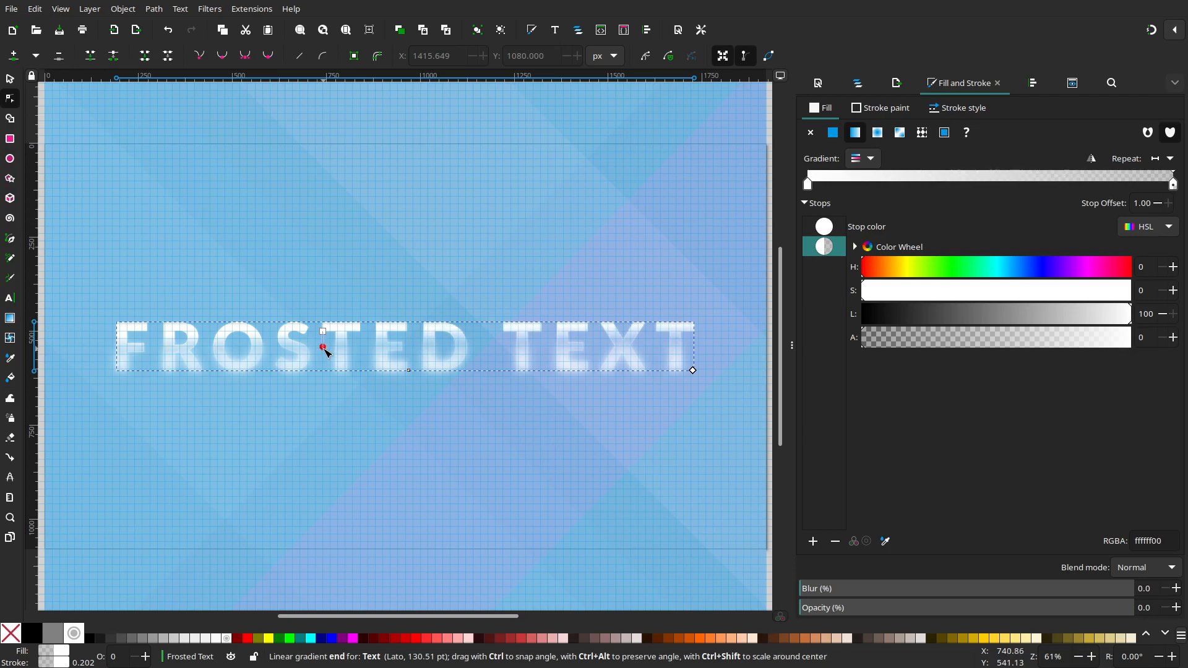
left_click(10, 78)
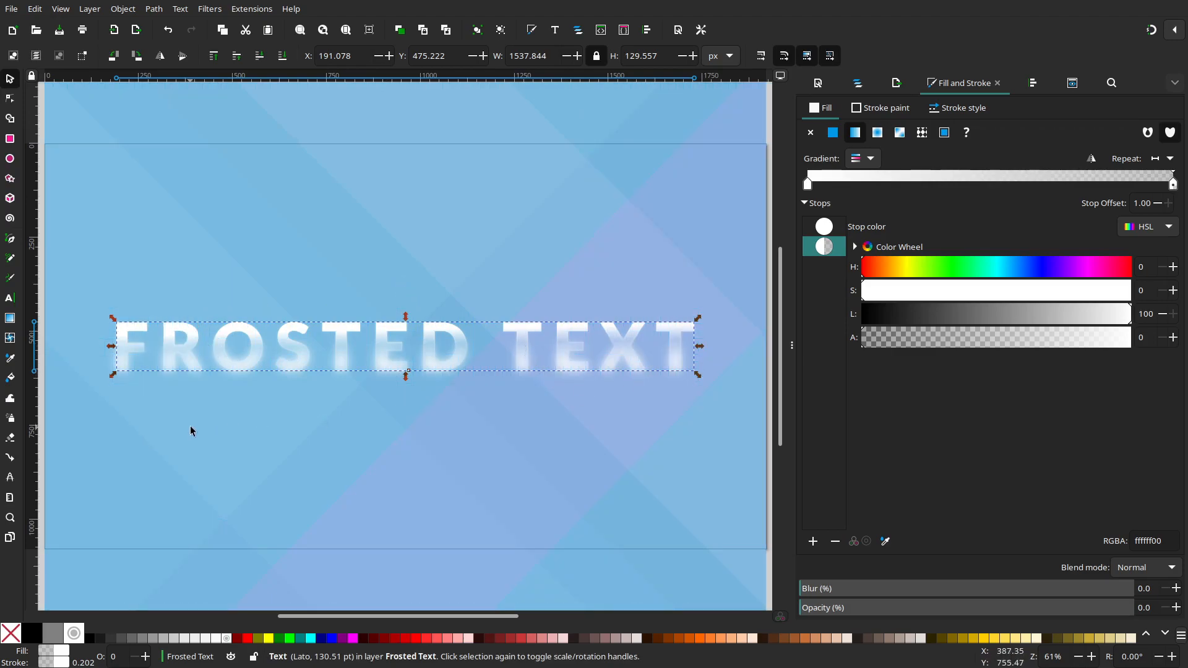
left_click(545, 407)
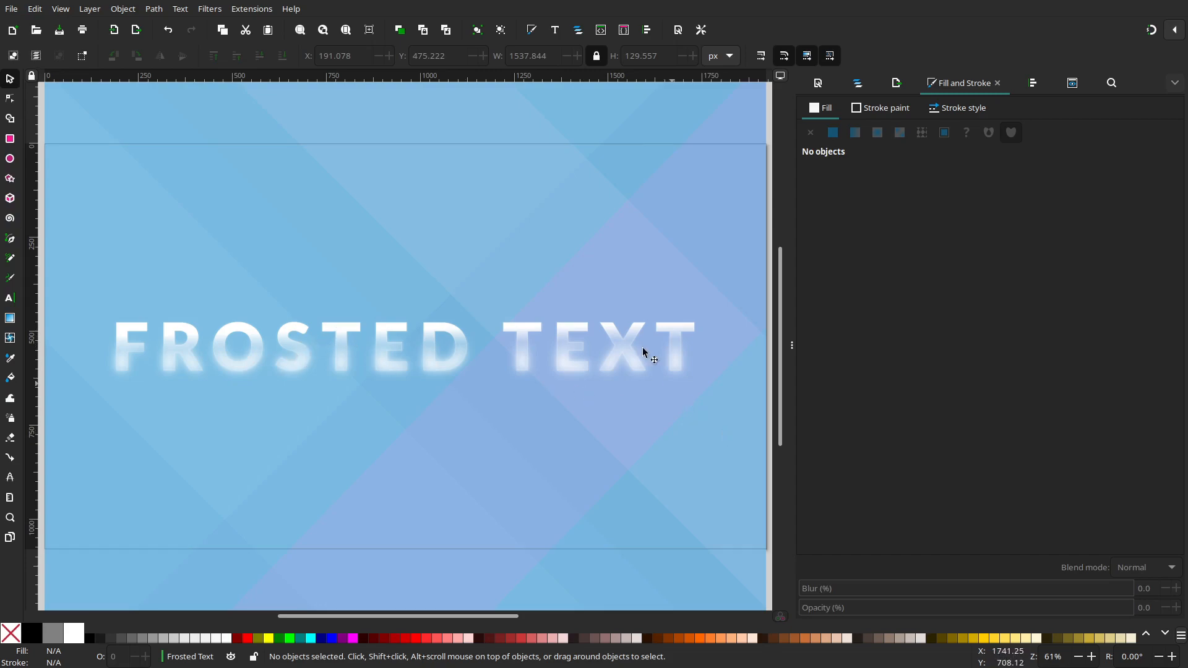
Place a duplicate of the gradient text above the original and replace its fill with a flat white stroke
left_click(679, 344)
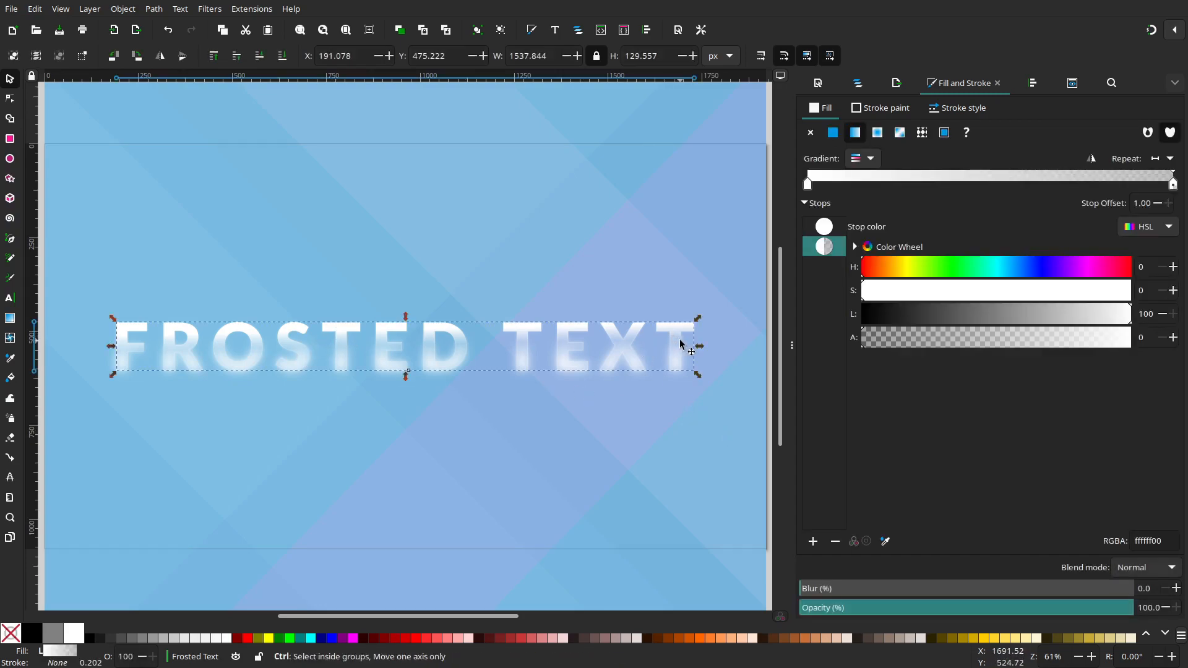
mouse_move(674, 342)
left_mouse_down()
mouse_move(652, 324)
mouse_move(670, 206)
mouse_move(683, 224)
left_mouse_up()
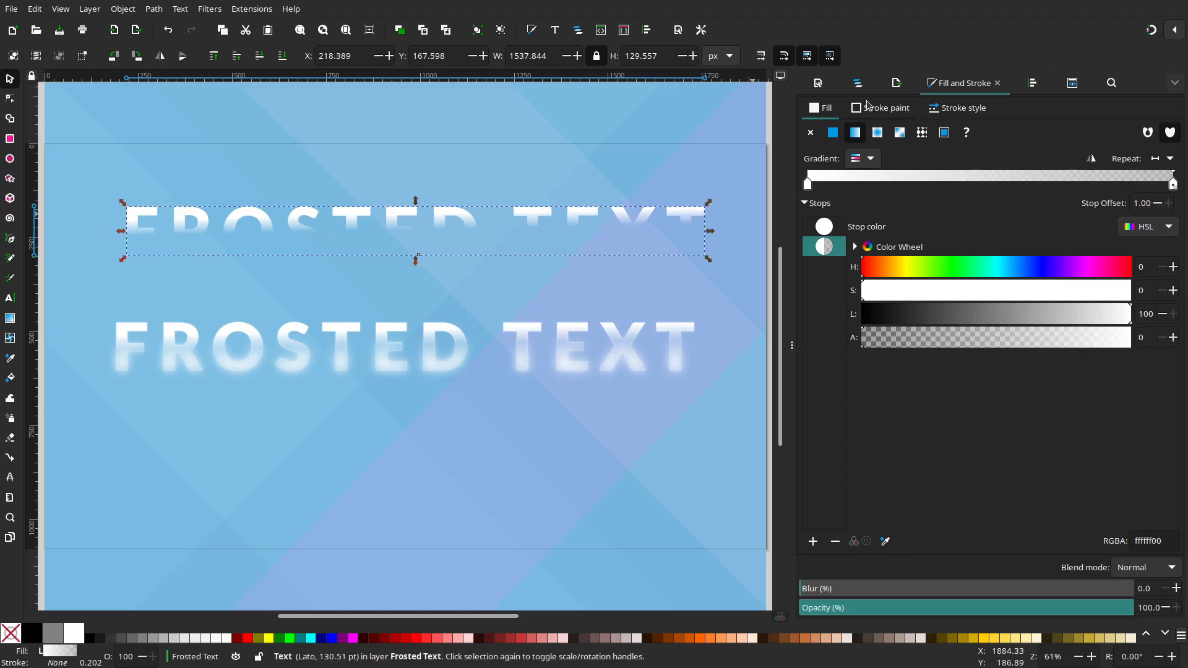
left_click(865, 106)
left_click(832, 132)
left_click(821, 109)
left_click(821, 132)
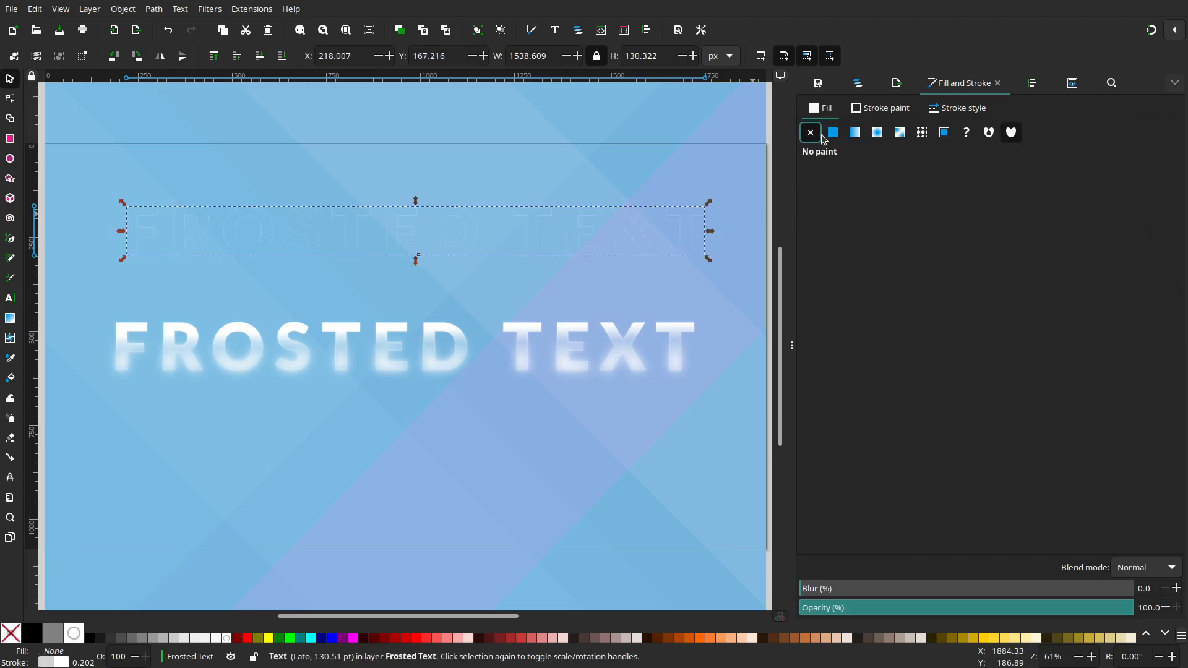
Set the stroke alpha of the upper outlined text to 100
left_click(866, 114)
left_click_drag(930, 269, 1133, 270)
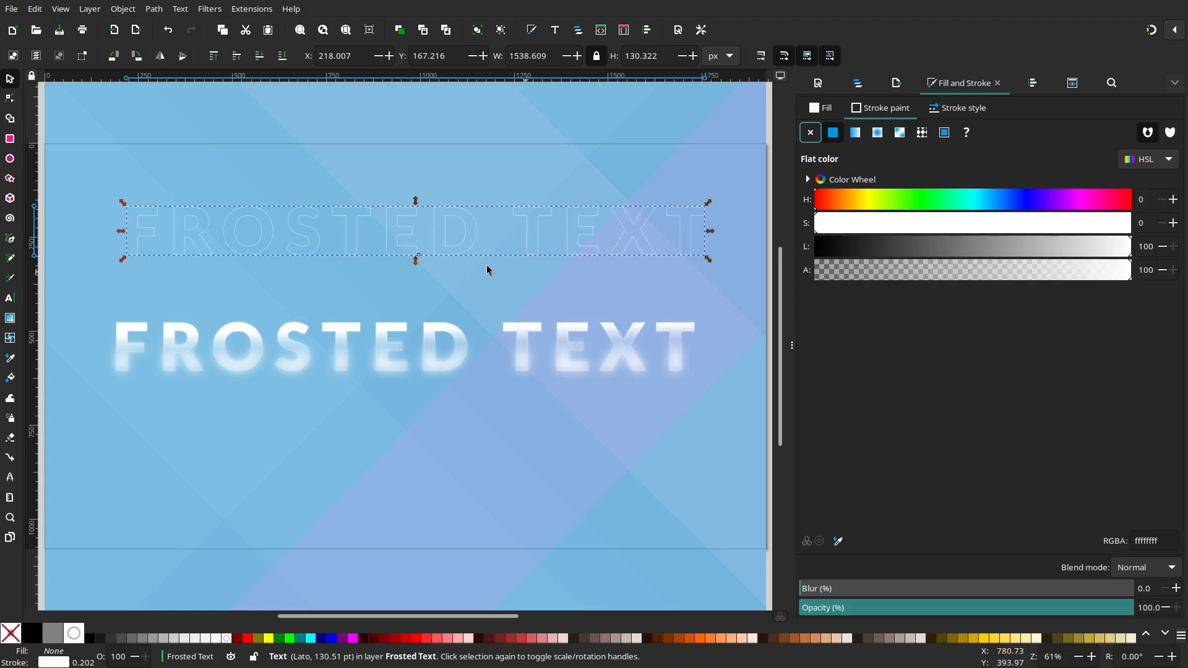
left_click(612, 276)
Duplicate the upper white outline and change the copy's stroke color to black
left_click(638, 234)
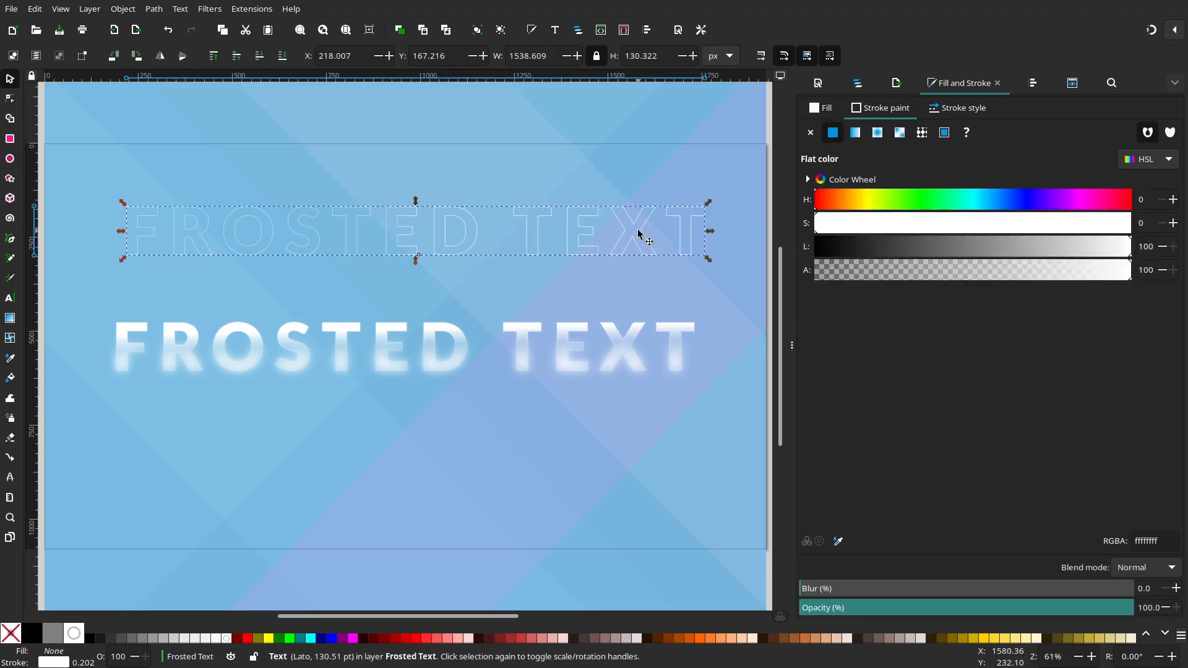
left_click(854, 248)
left_click_drag(701, 241, 690, 234)
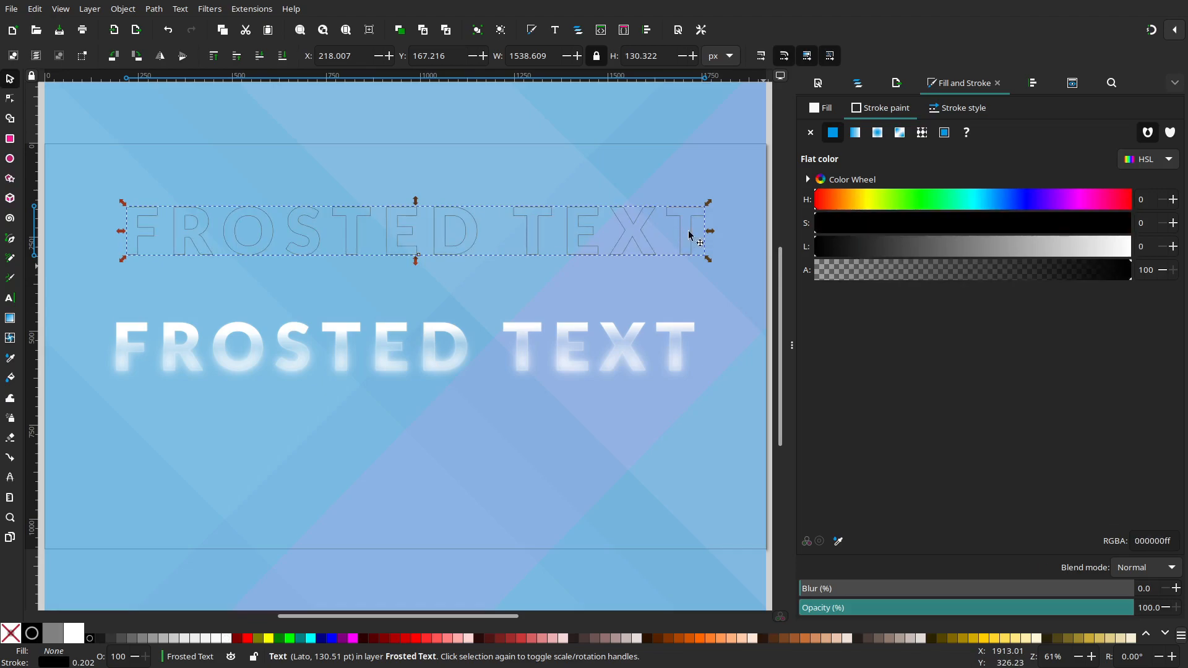
Increase the black text outline's stroke width to 3.665 px
left_click(931, 110)
left_click(899, 136)
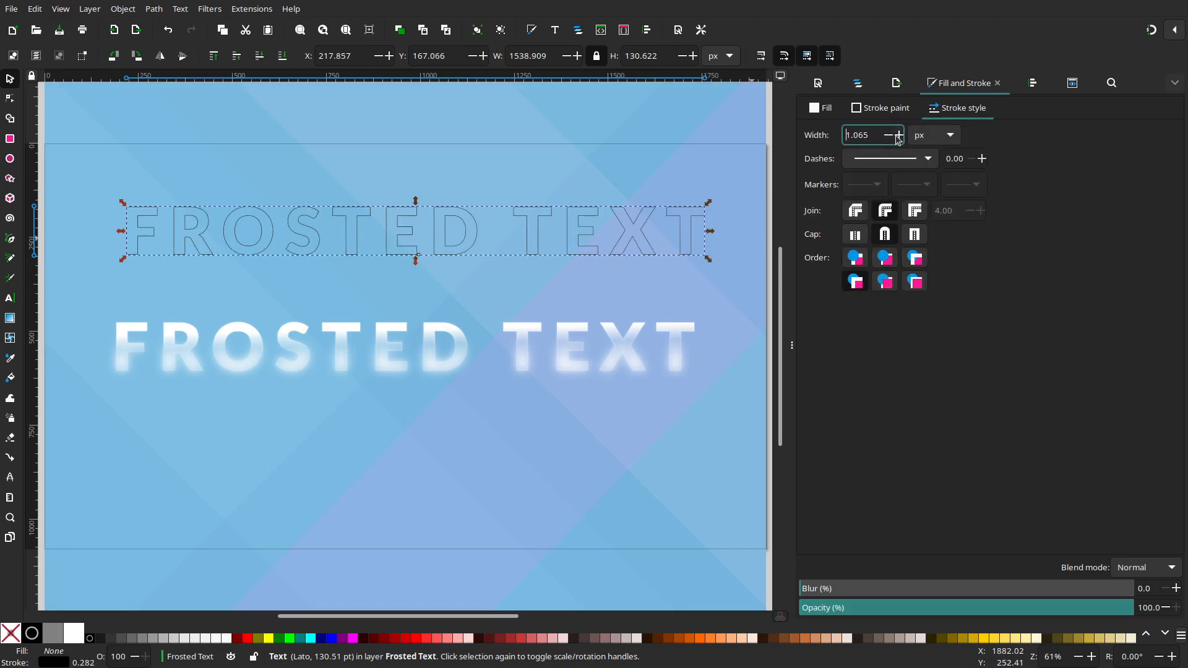
left_click(899, 135)
left_click(898, 135)
left_click(898, 136)
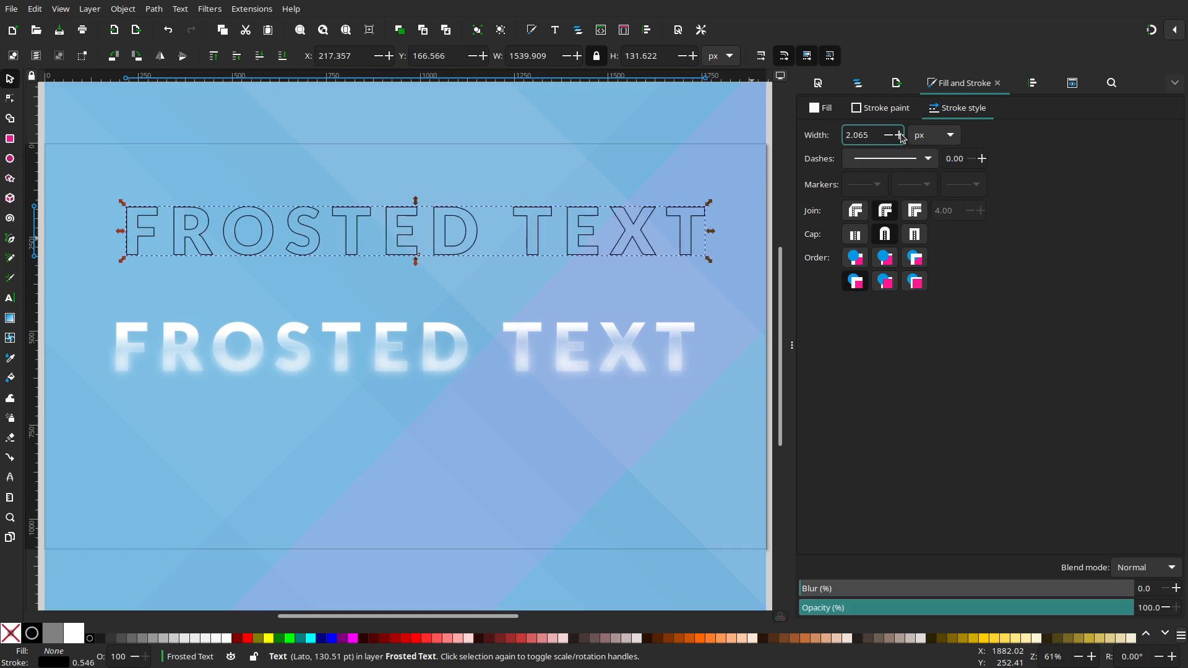
left_click(900, 135)
left_click(900, 135)
left_click(899, 135)
left_click(900, 135)
left_click(900, 135)
left_click(900, 135)
left_click(900, 135)
left_click(899, 135)
left_click(899, 135)
left_click(900, 134)
left_click(899, 135)
left_click(900, 135)
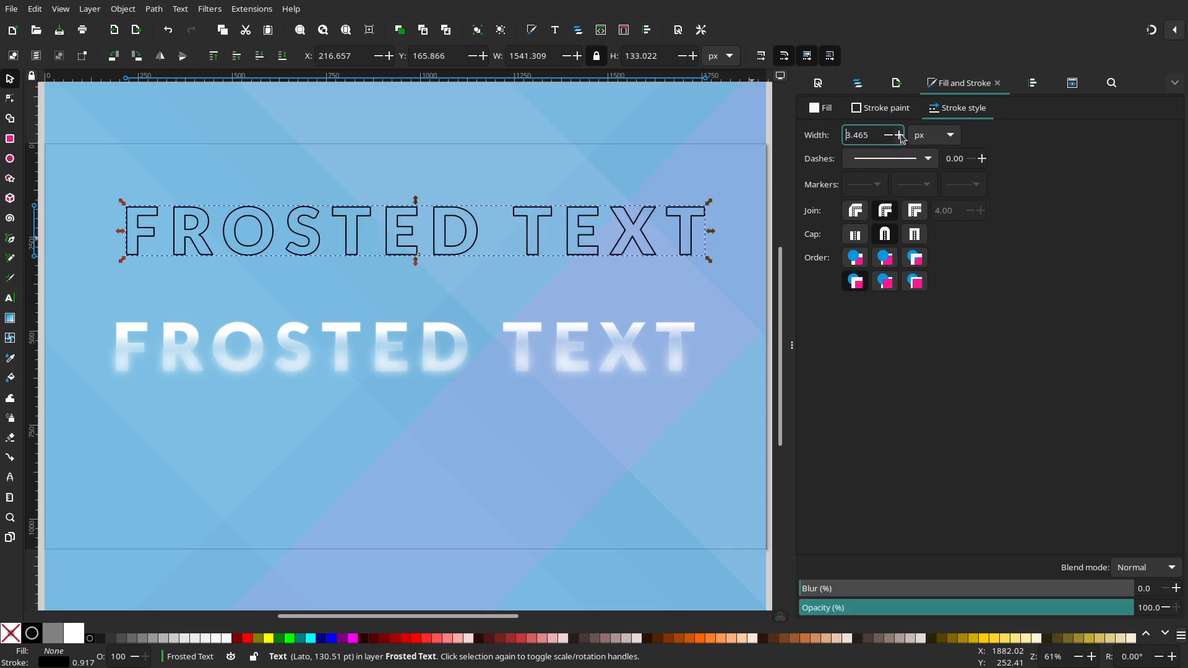
Blur the black text outline by 16.6% and lower it beneath the white outline
left_click(882, 589)
left_click_drag(882, 590, 854, 589)
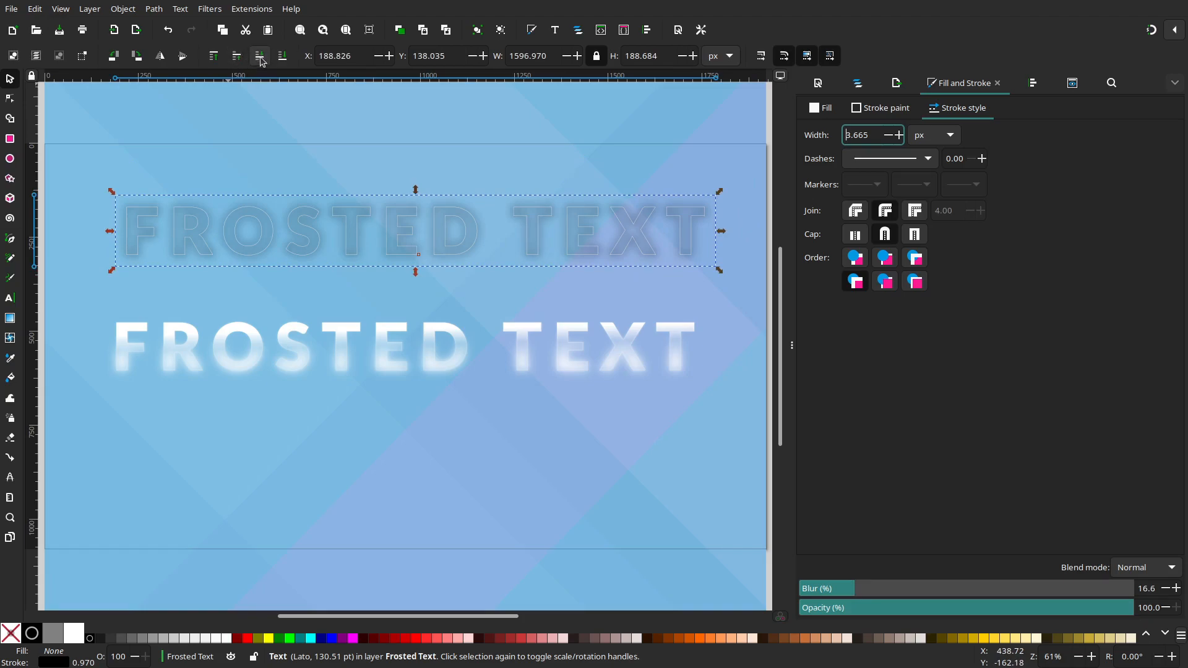
left_click(653, 150)
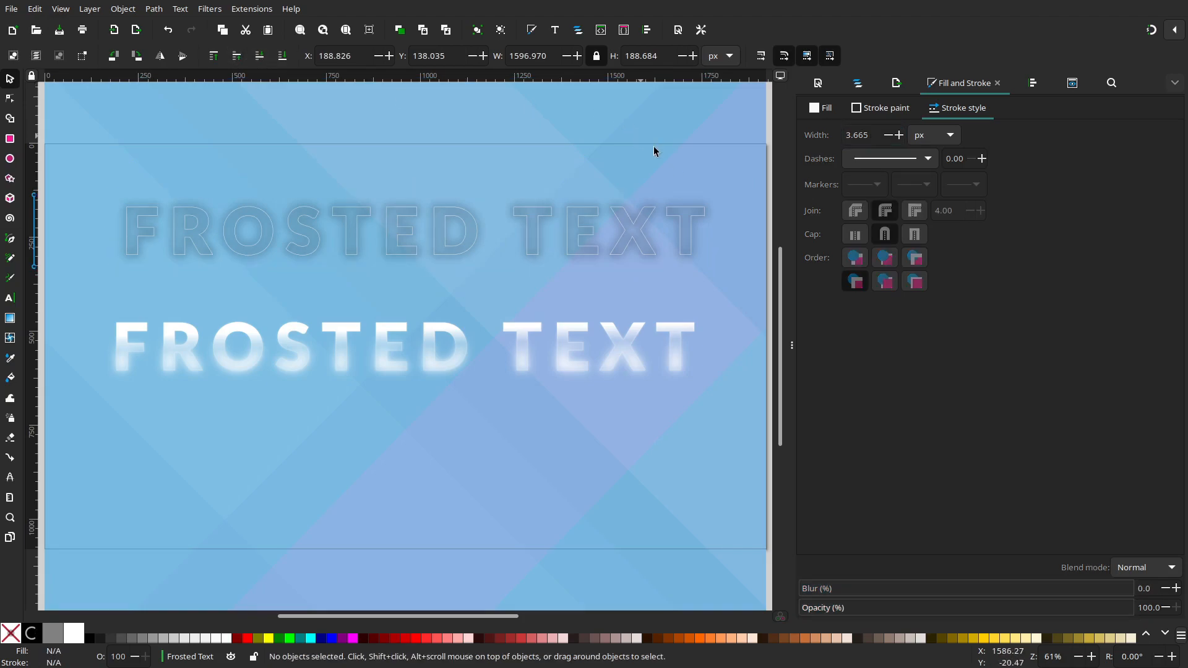
Duplicate the upper white outline and use the copy to clip both the white outline and the blurred black outline
left_click(690, 224)
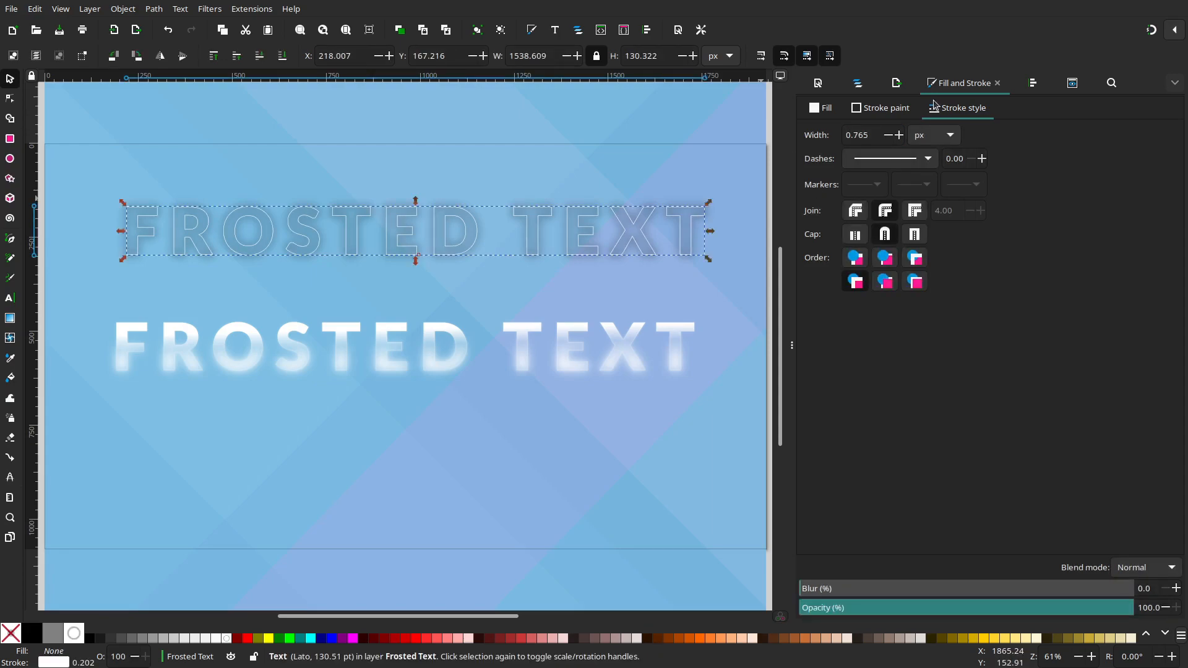
left_click(858, 83)
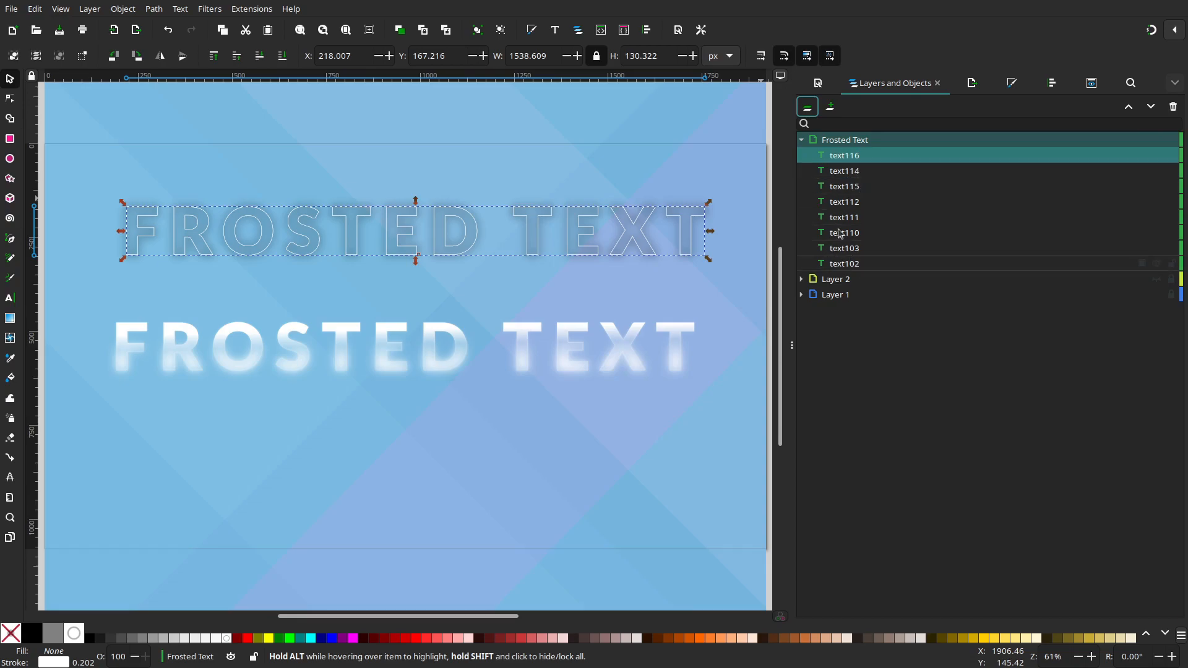
left_click(851, 265)
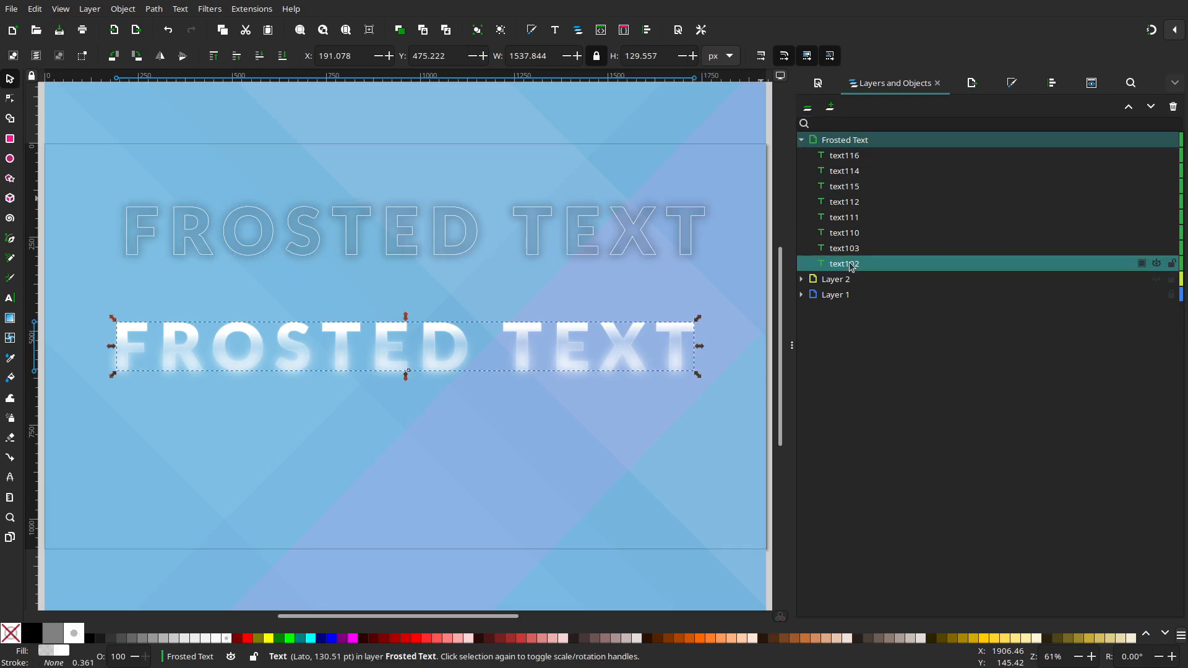
left_click(854, 187)
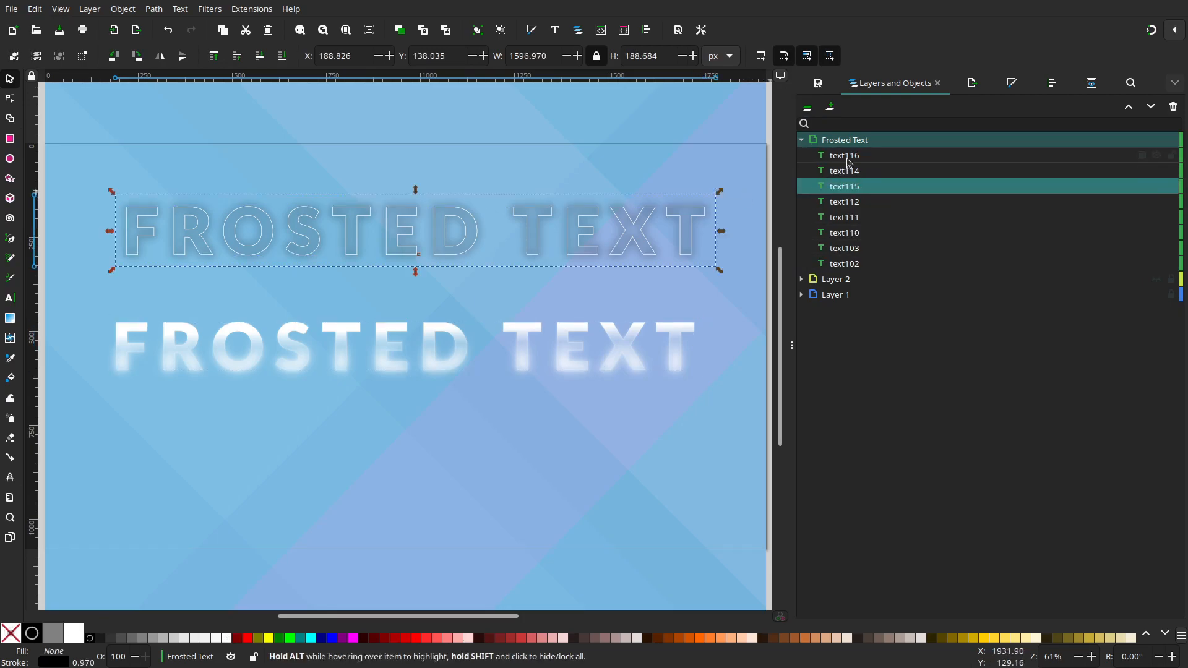
left_click(851, 160, "shift")
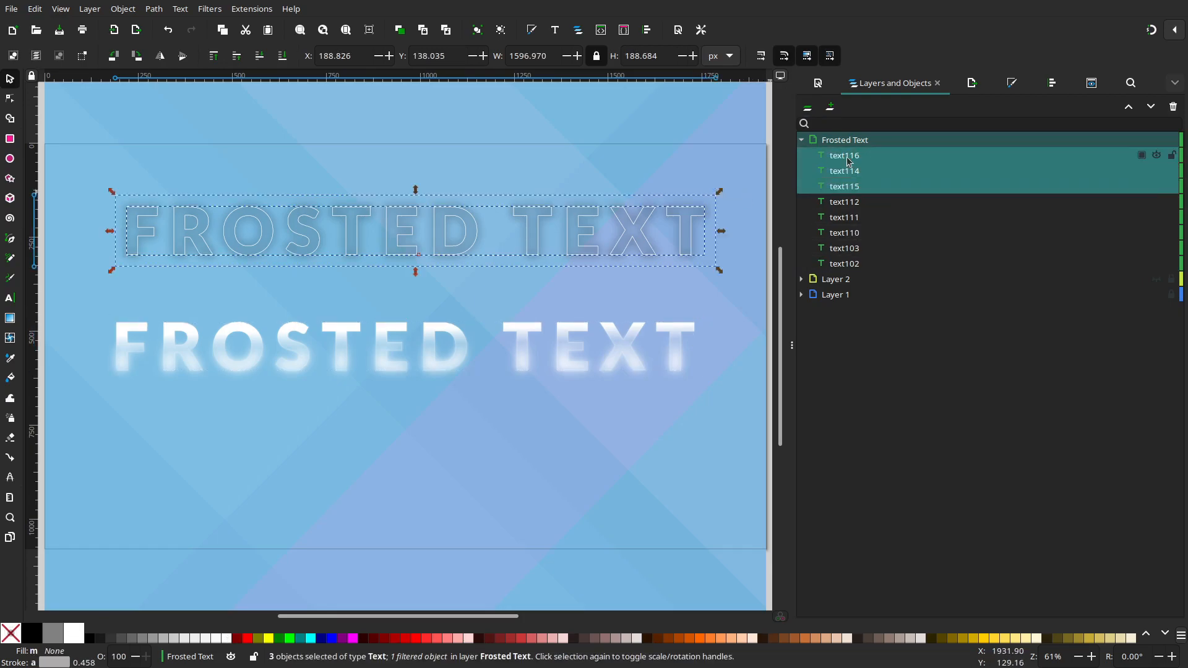
right_click(701, 215)
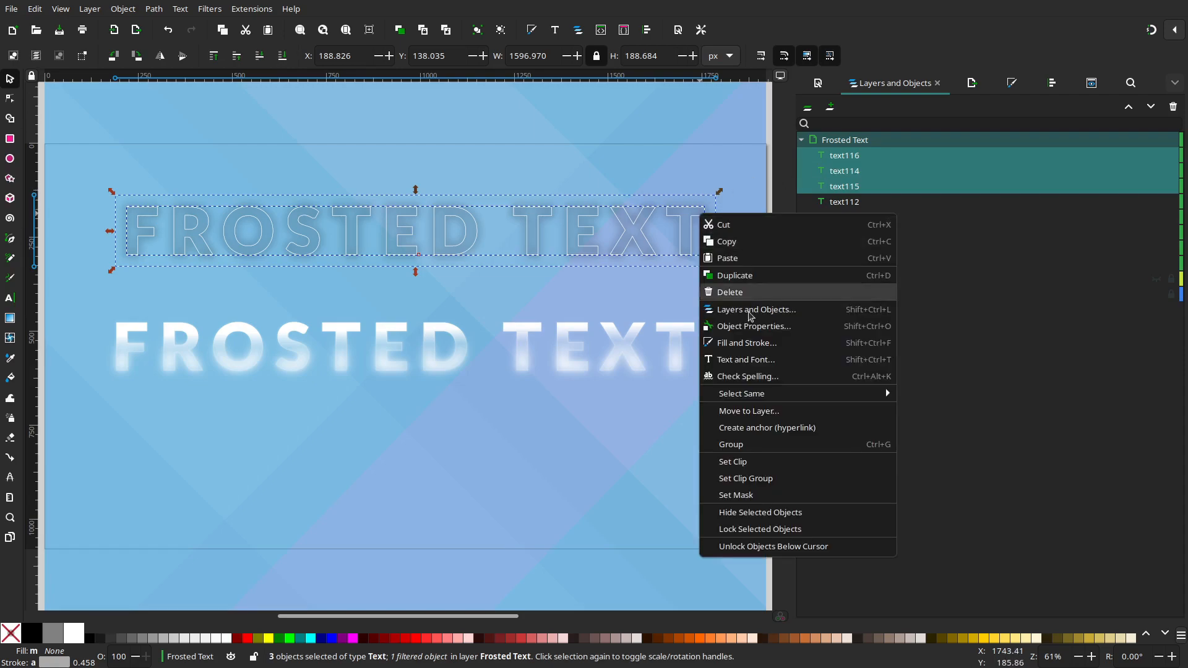
left_click(741, 464)
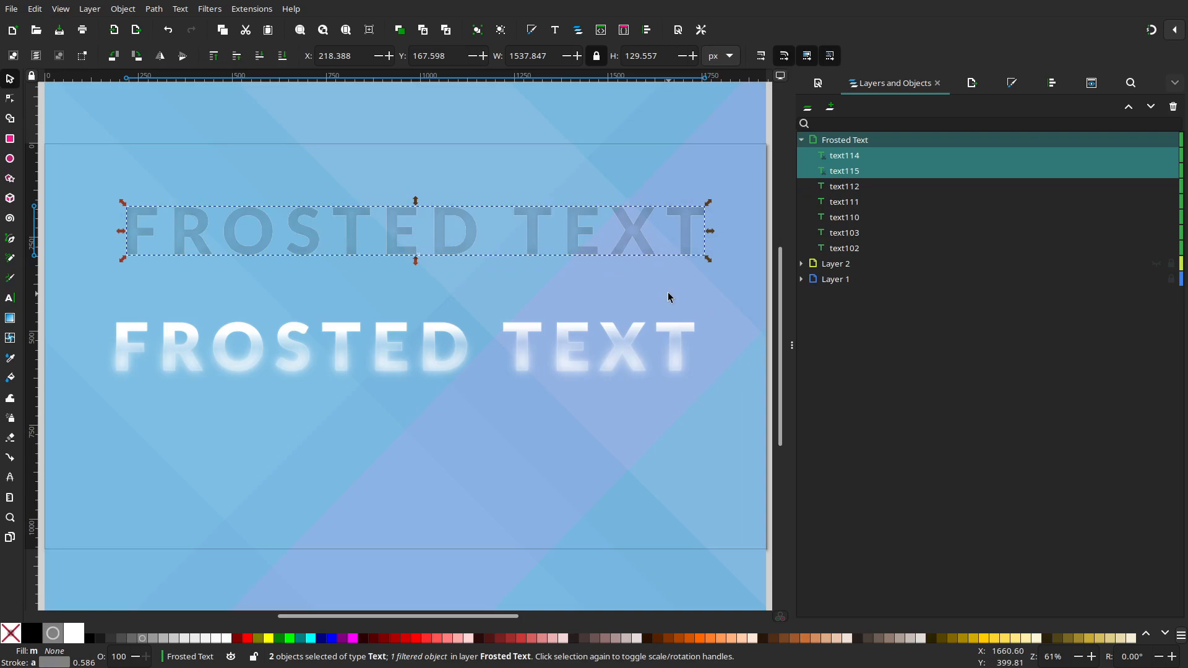
key("Escape")
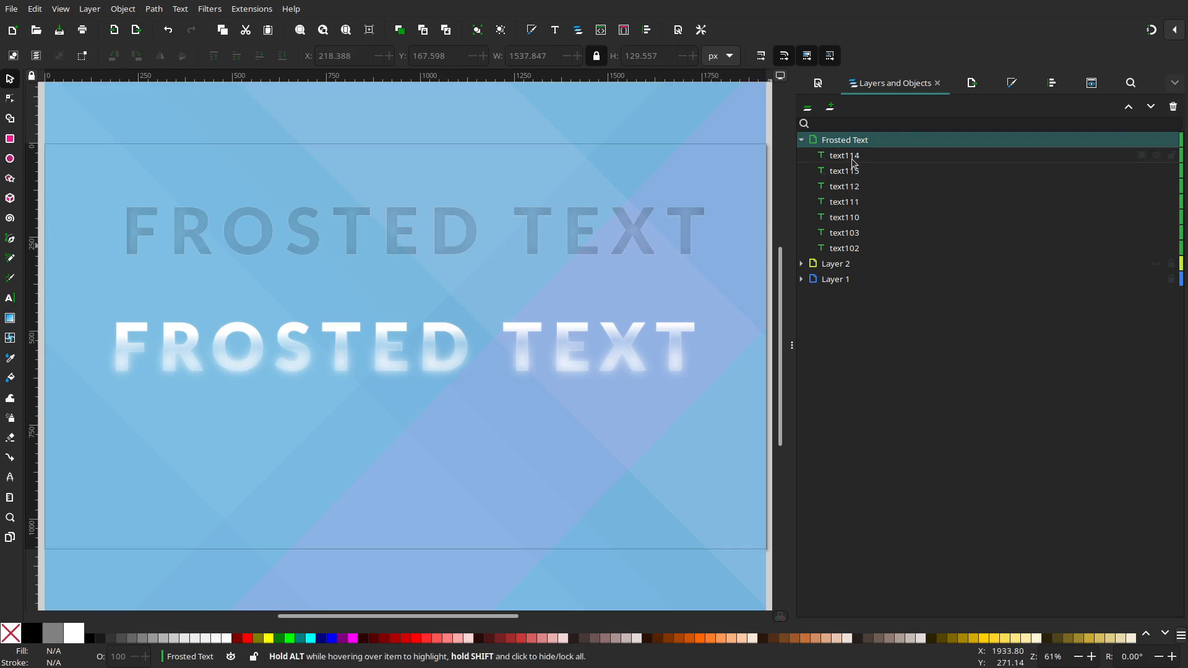
Duplicate the clipped outline on the upper text and set the copy's stroke width to 3.765 px
left_click(644, 230)
key("ctrl+d")
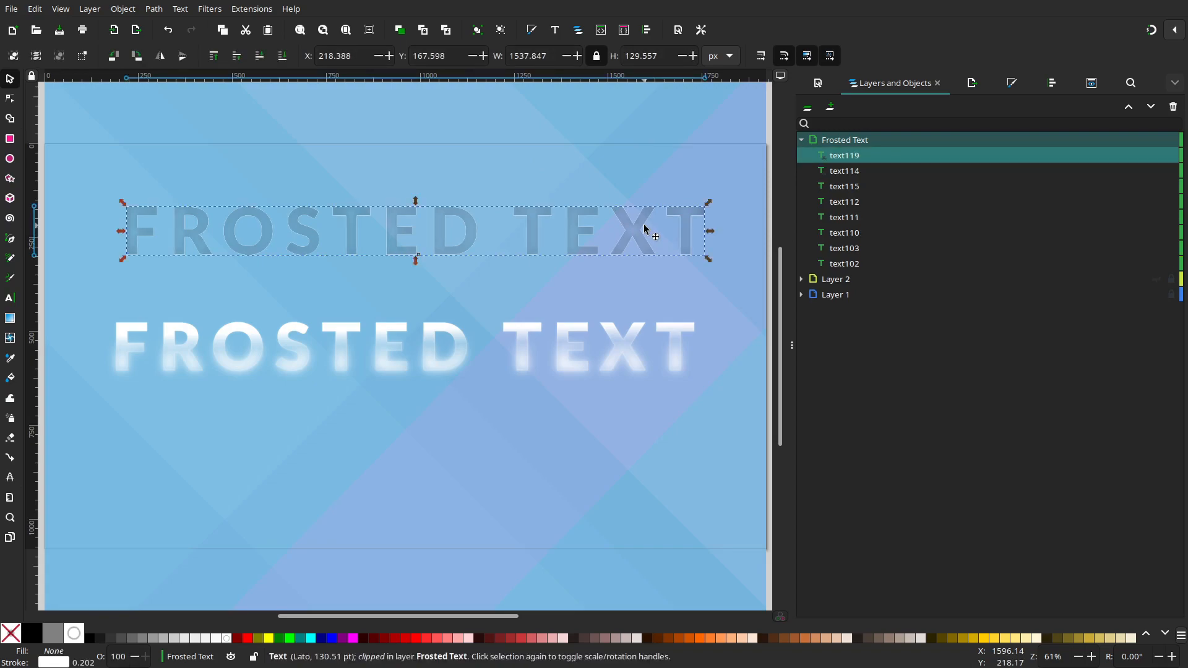
left_click(1015, 83)
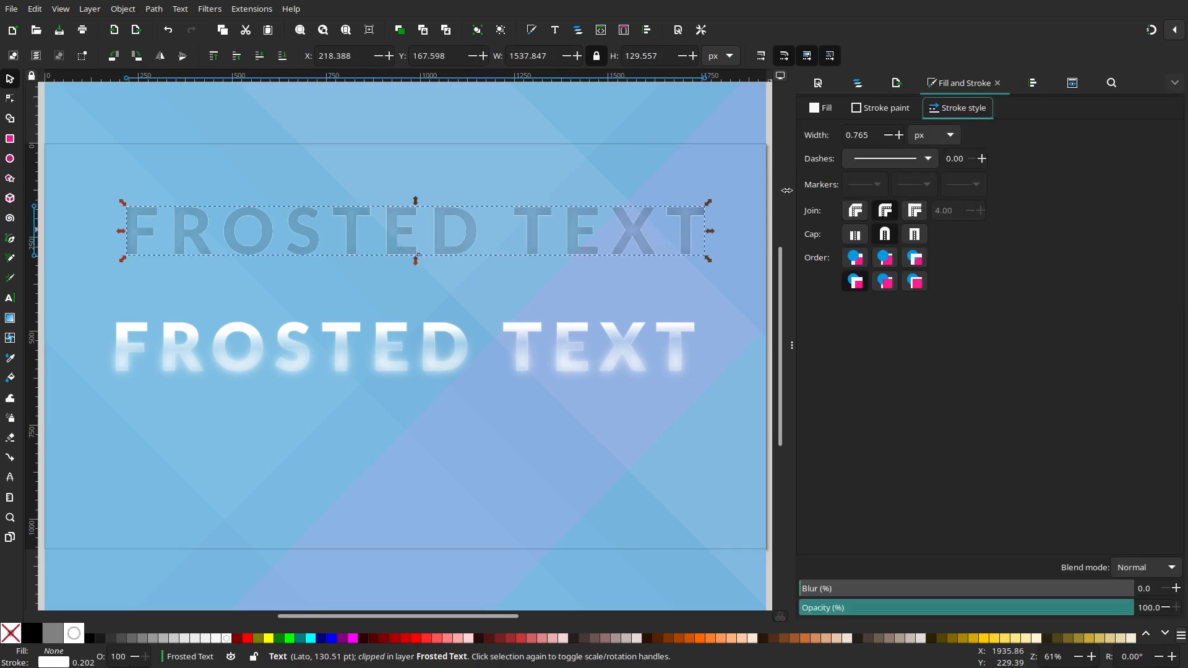
left_click(877, 111)
left_click(944, 121)
left_click(899, 135)
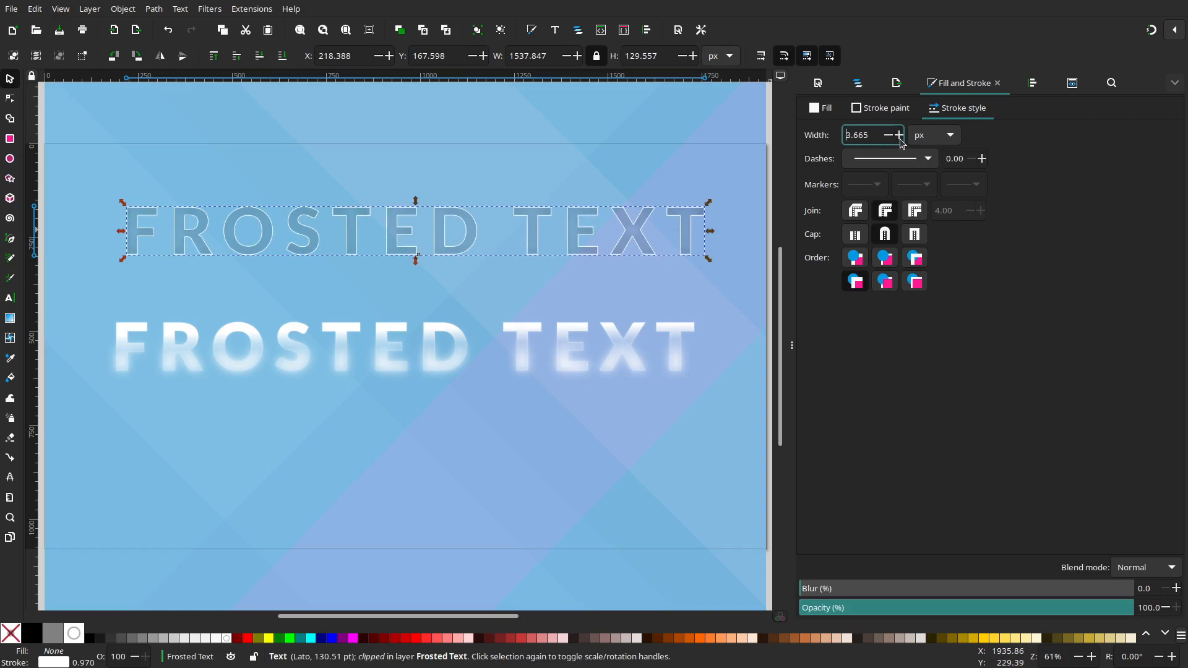
Blur the duplicated white outline by 17.6% and lower it to the bottom of the Frosted Text layer
left_click(1176, 589)
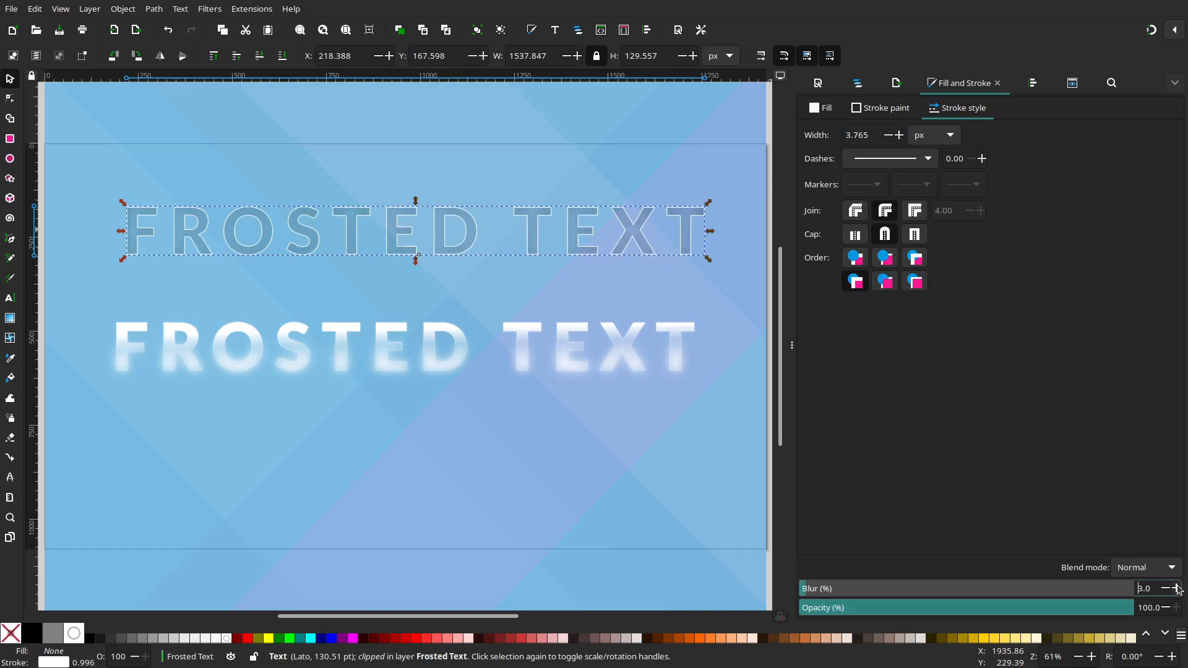
left_click(1176, 589)
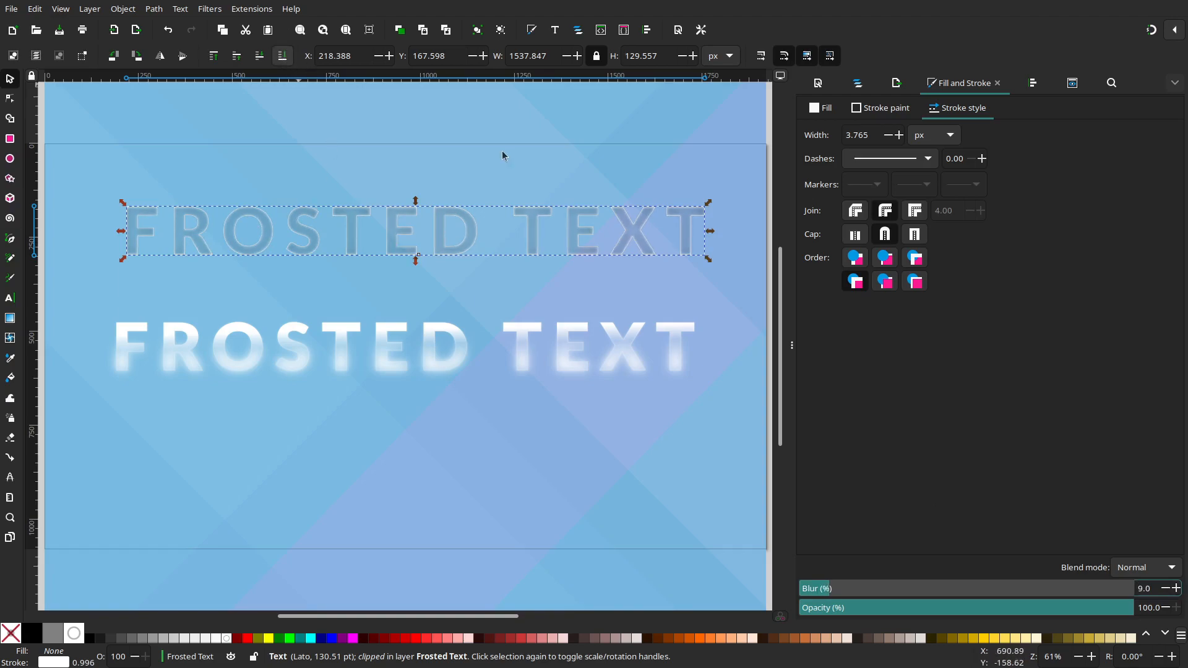
left_click(1176, 589)
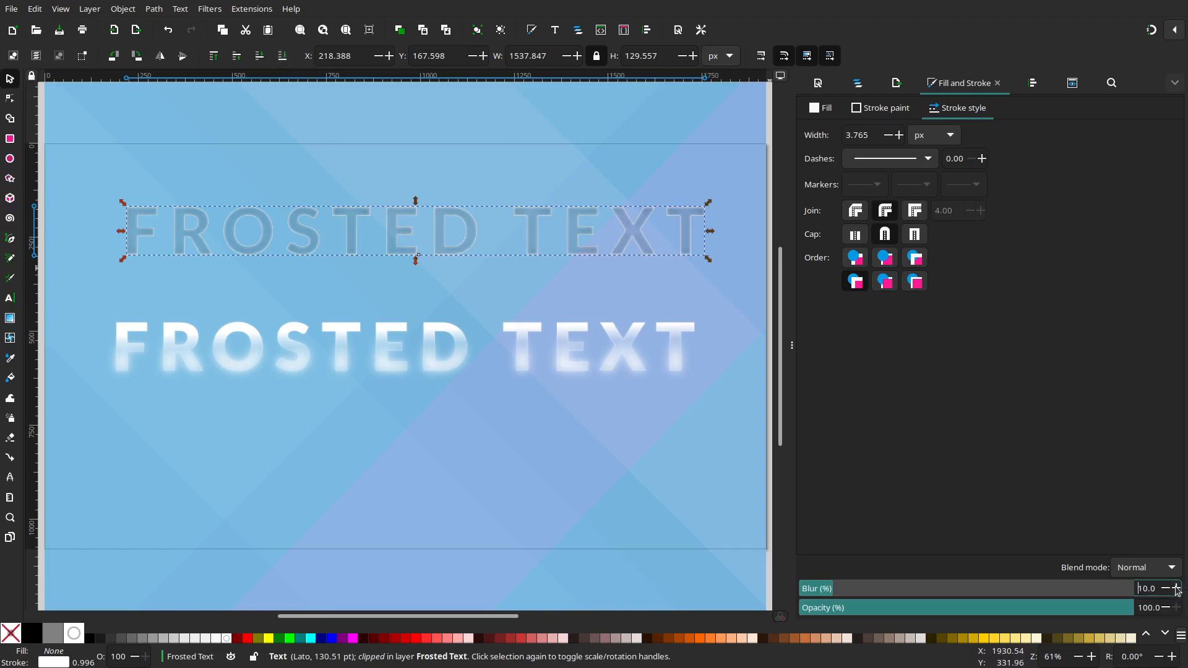
left_click(1175, 589)
left_click(1176, 589)
left_click(1176, 588)
left_click(1176, 588)
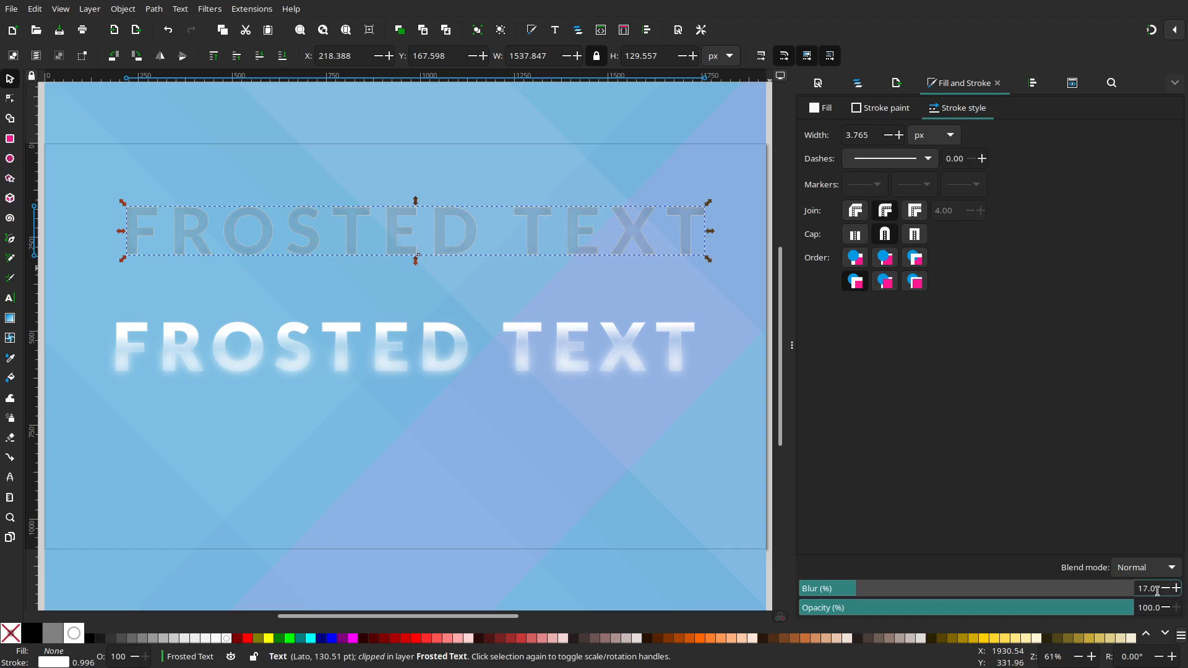
type("6")
Change the blurred outline's stroke to black with a linear gradient fading to transparent, and display the page grid
left_click(868, 111)
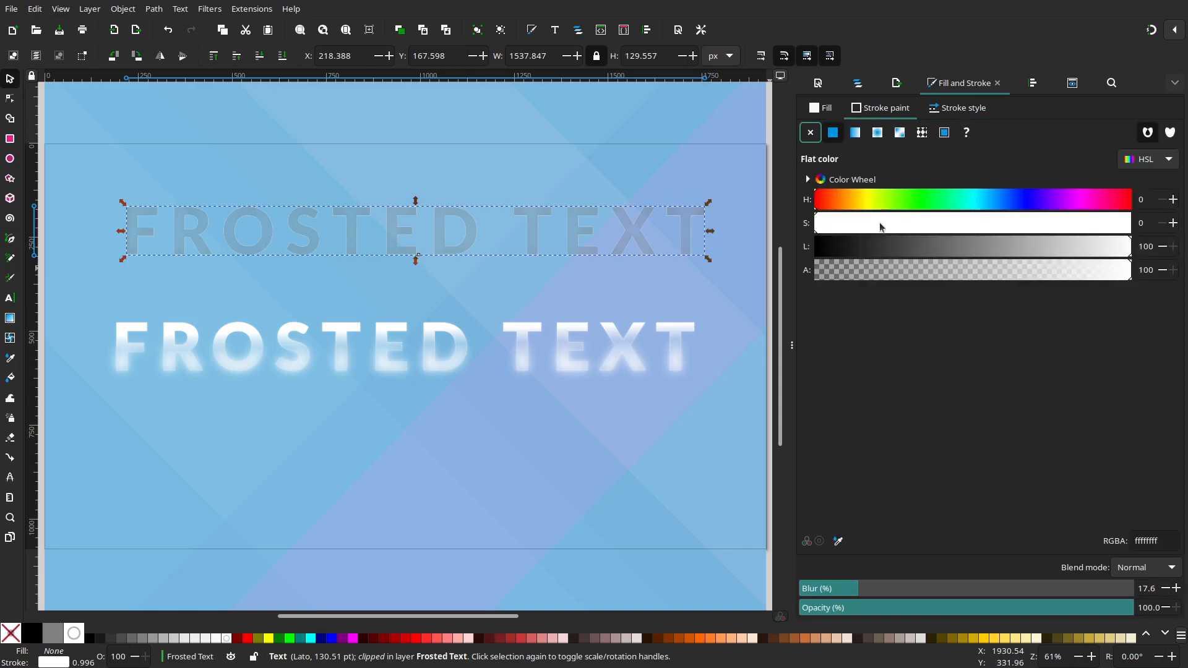
left_click_drag(893, 253, 637, 247)
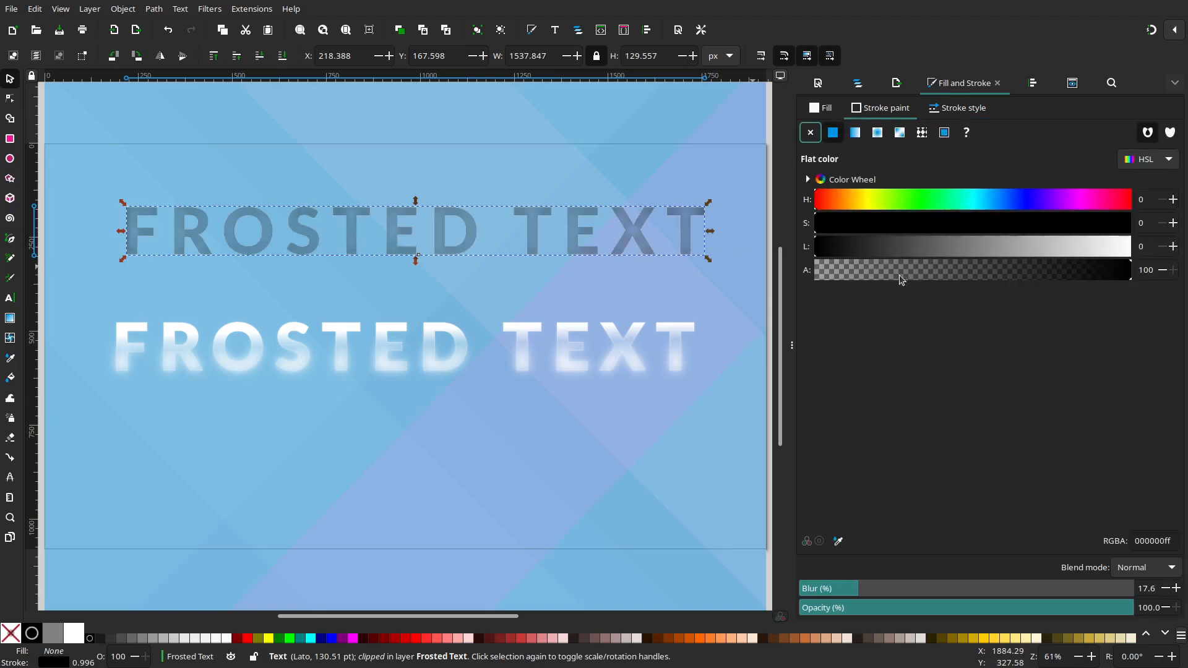
left_click(854, 133)
key("numbersign")
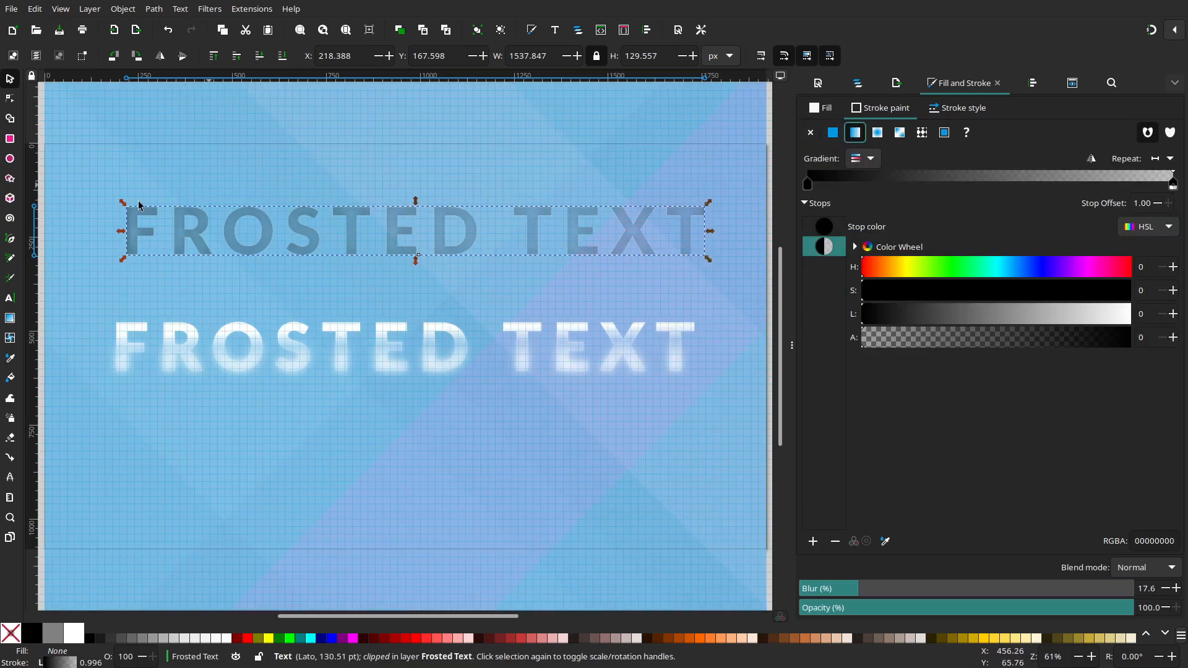
Reposition the stroke gradient's handles on the bottommost blurred outline so the black is strongest along the base of the upper text
left_click(10, 98)
left_click_drag(123, 231, 441, 268)
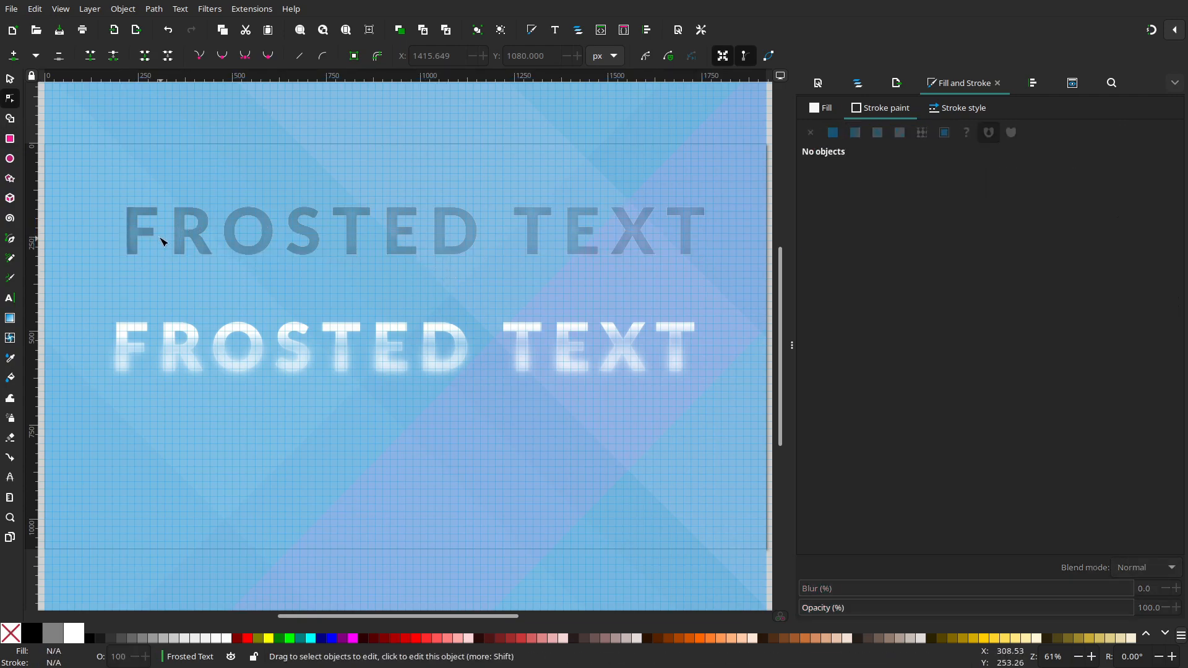
left_click(857, 83)
left_click(840, 158)
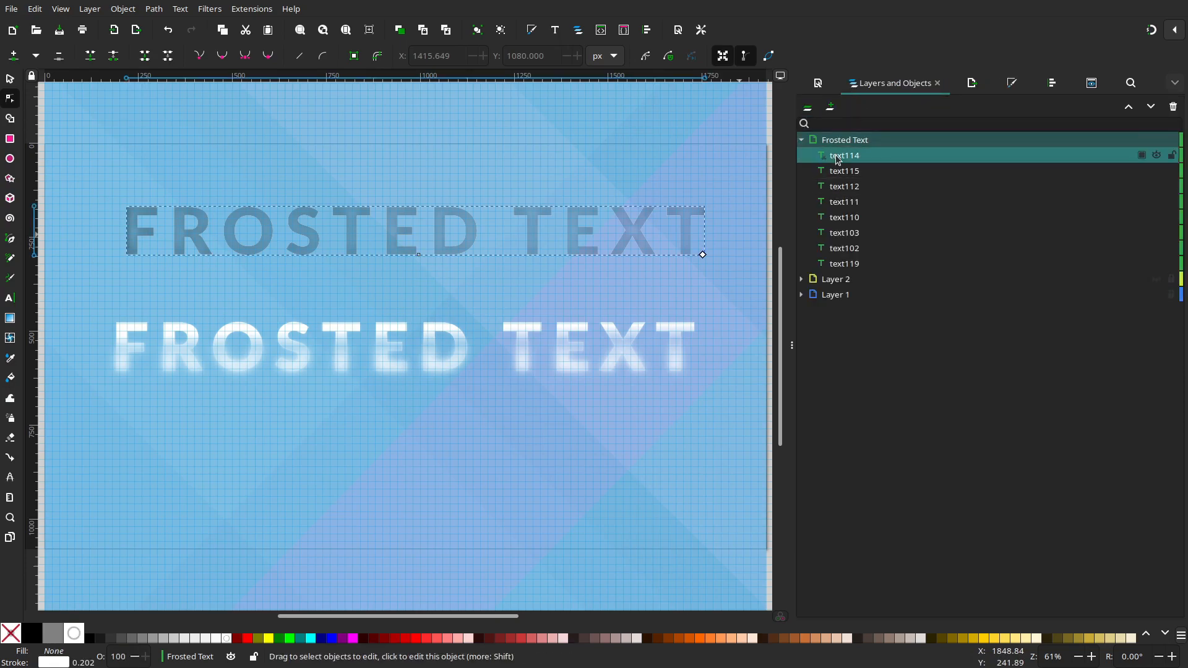
left_click(848, 188)
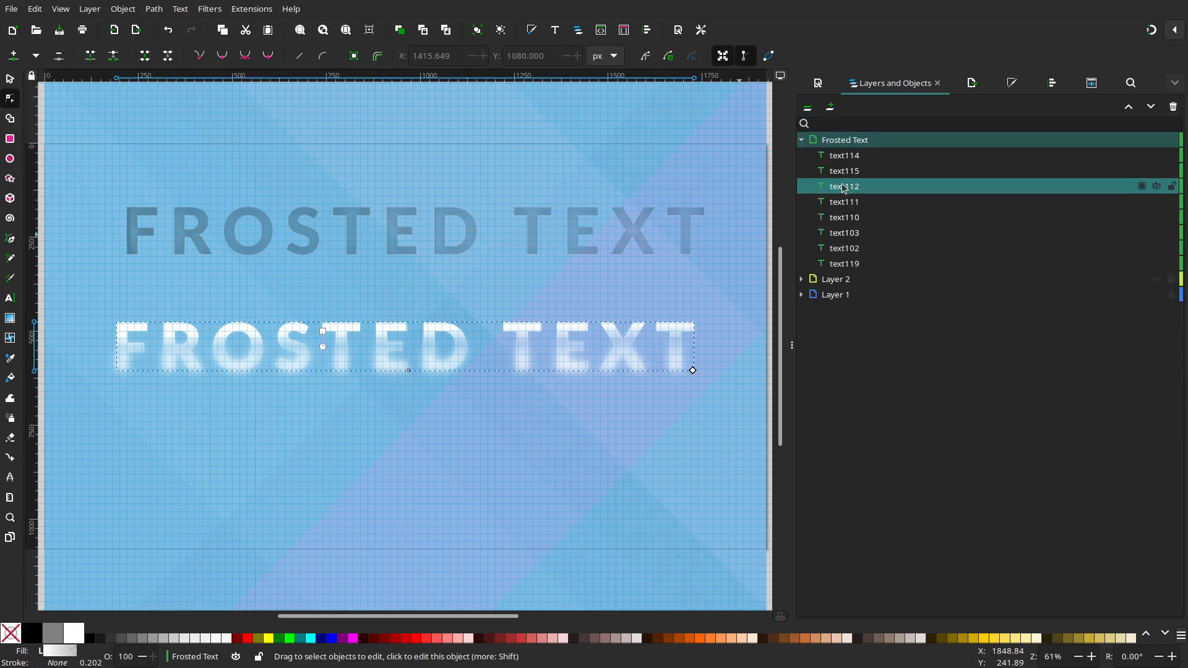
left_click(10, 118)
left_click(11, 99)
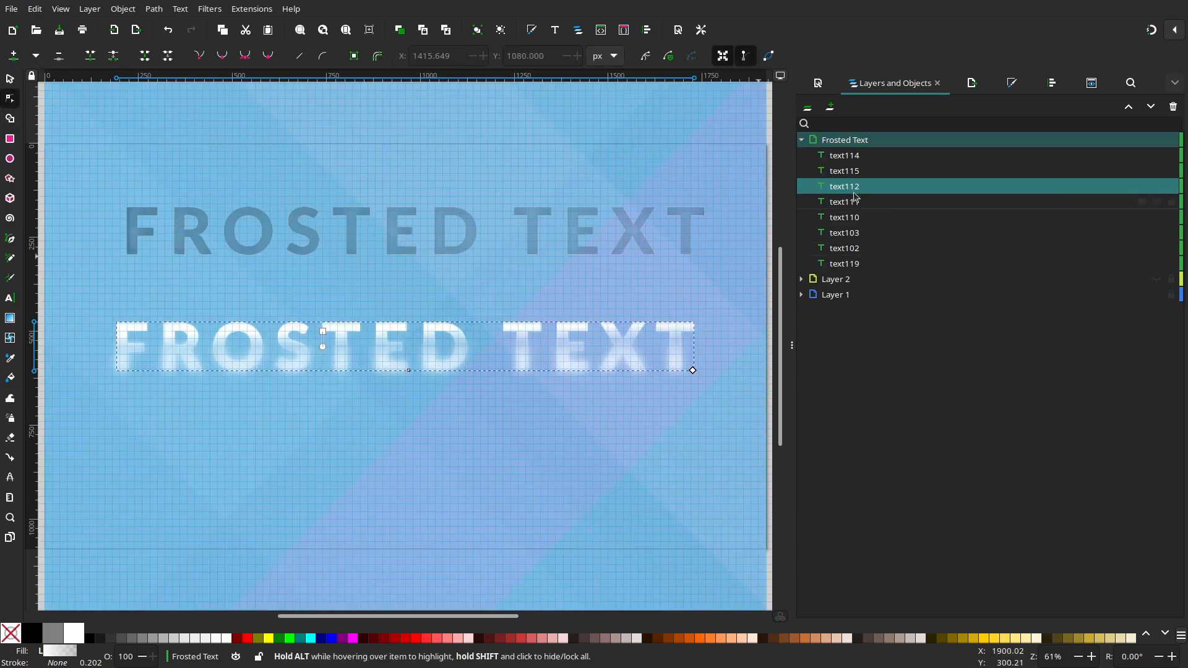
left_click(861, 174)
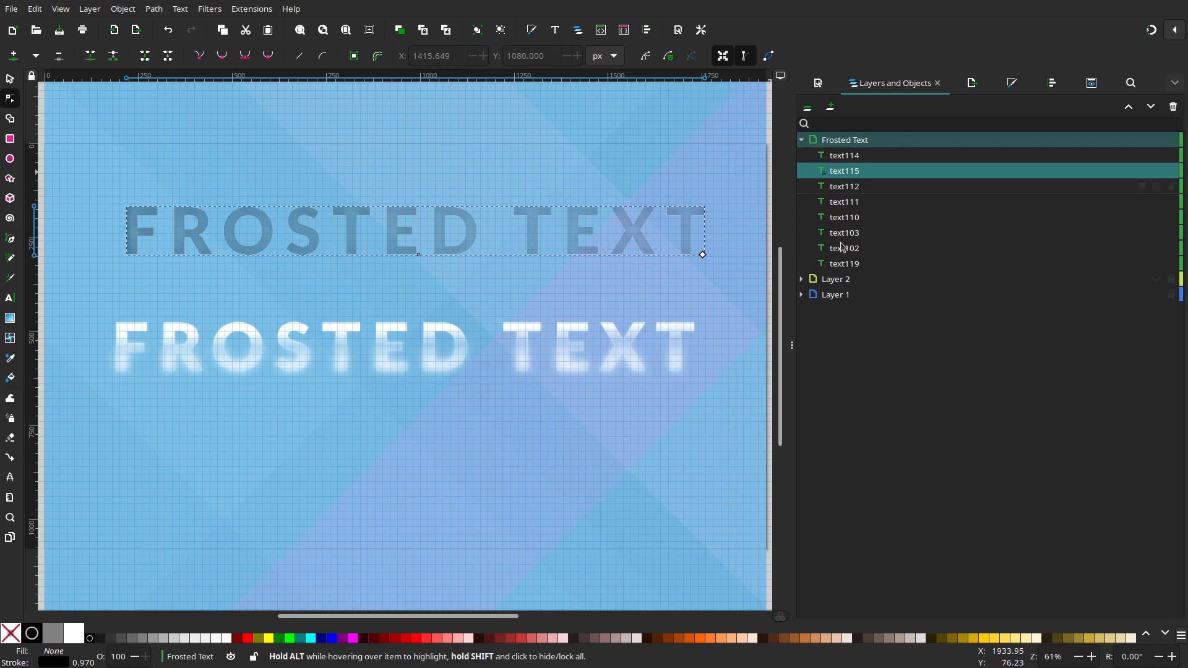
left_click(843, 264)
left_click_drag(128, 231, 401, 264)
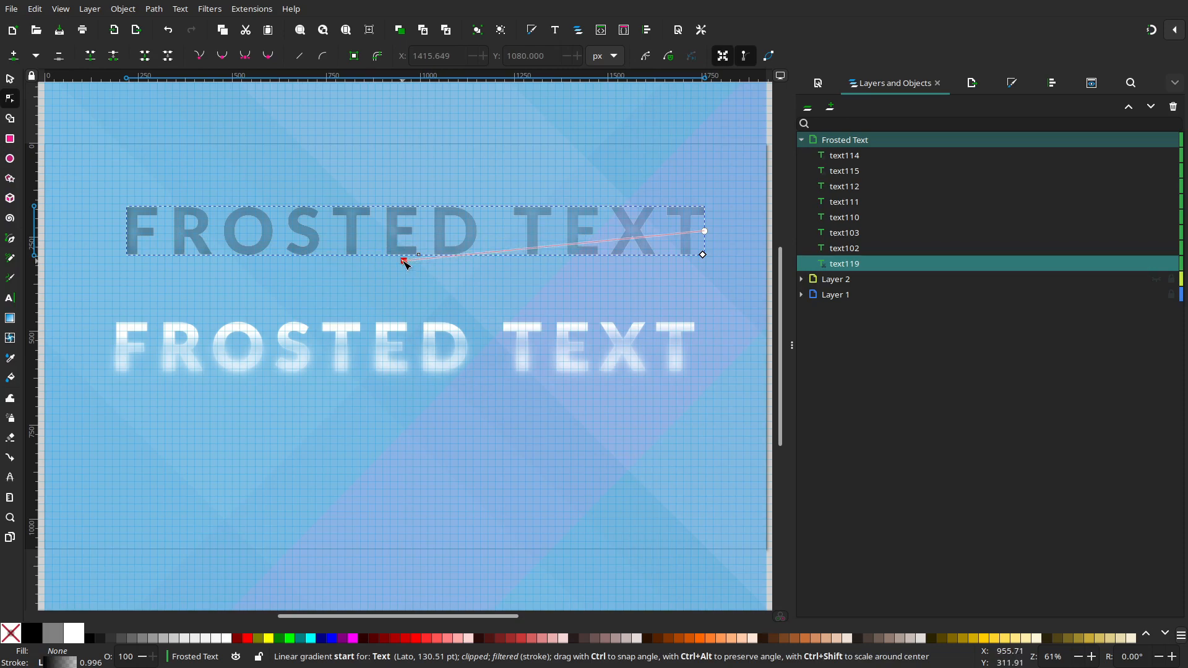
left_click(403, 260)
left_click_drag(707, 232, 412, 265)
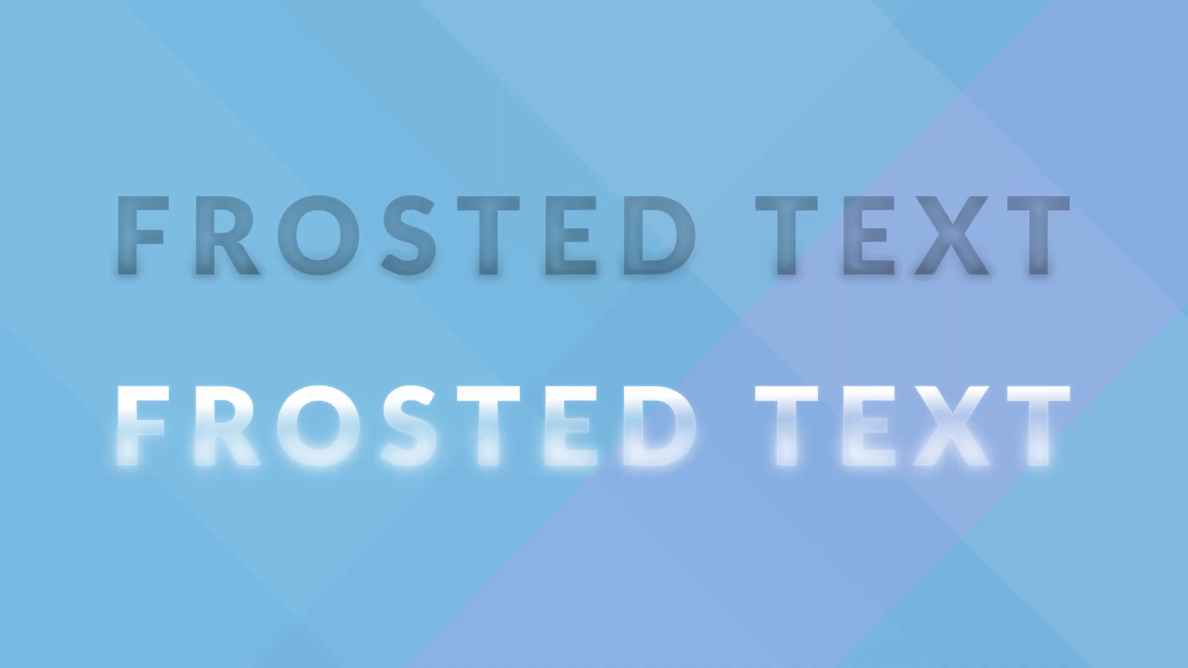